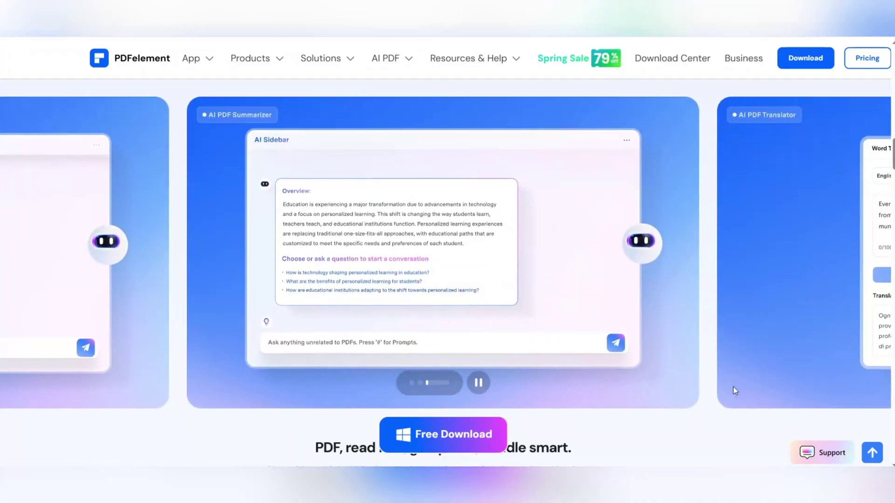
scroll(733, 388, "down", 8)
scroll(734, 391, "down", 2)
scroll(731, 279, "up", 2)
scroll(835, 264, "down", 6)
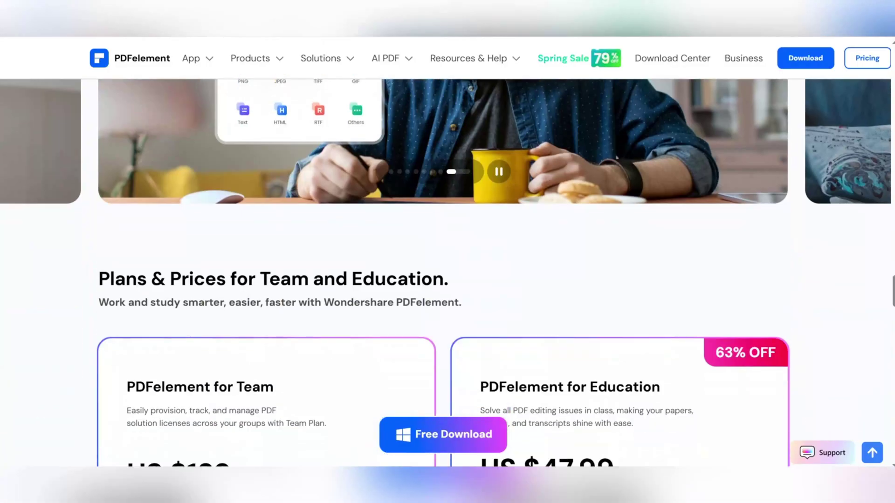
scroll(448, 279, "down", 15)
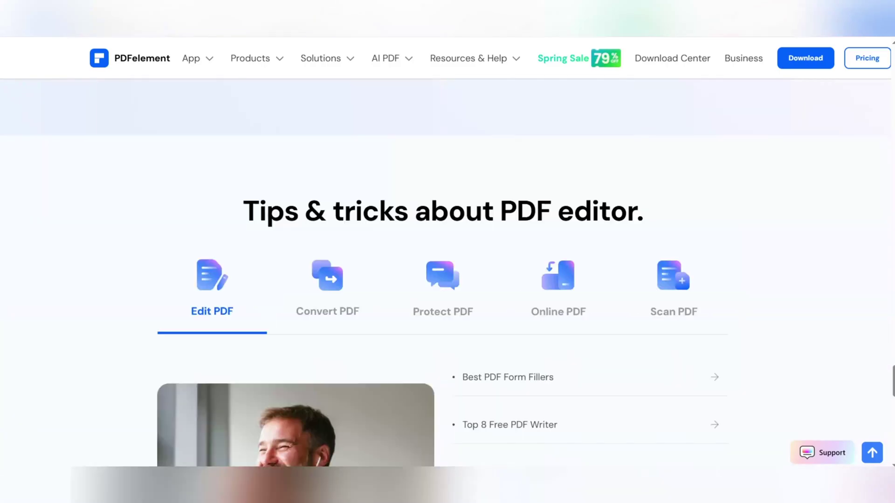
scroll(447, 279, "down", 5)
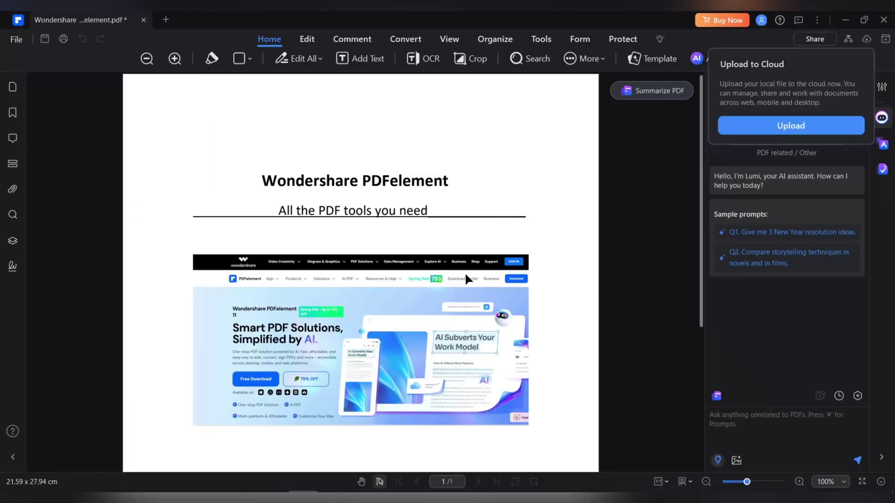
double_click(347, 207)
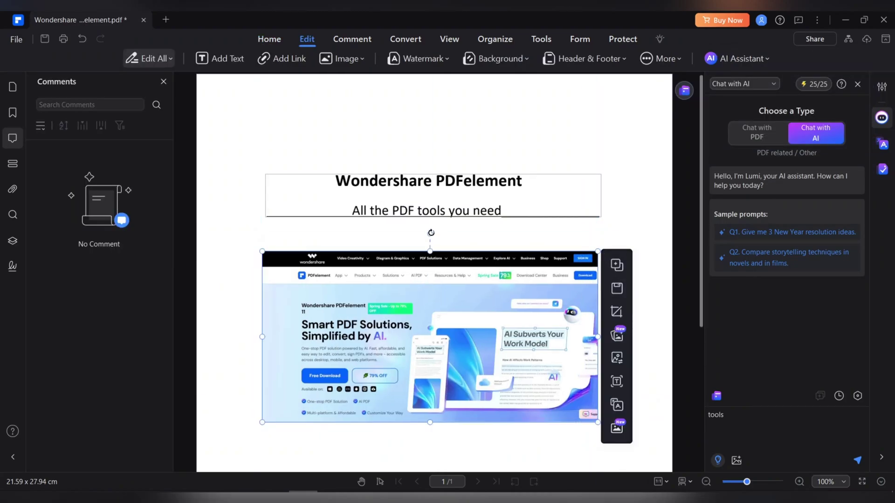
left_click_drag(431, 233, 571, 212)
left_click(429, 210)
triple_click(428, 209)
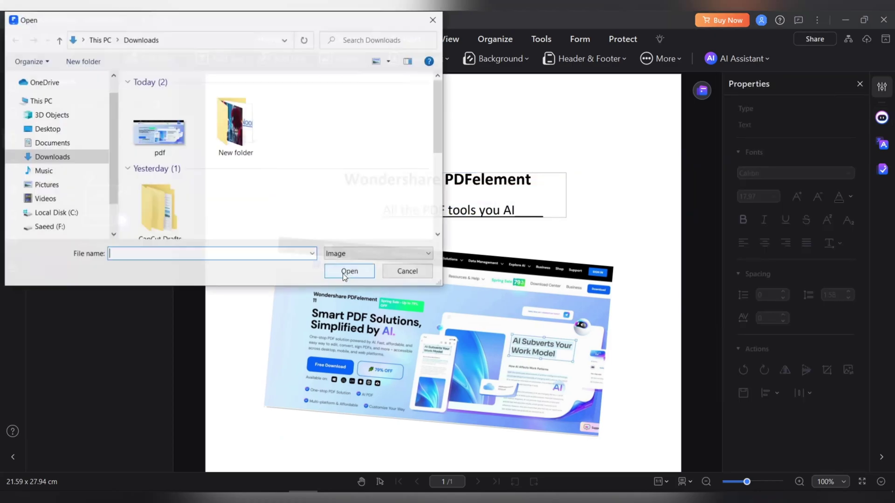
scroll(338, 196, "down", 3)
double_click(379, 198)
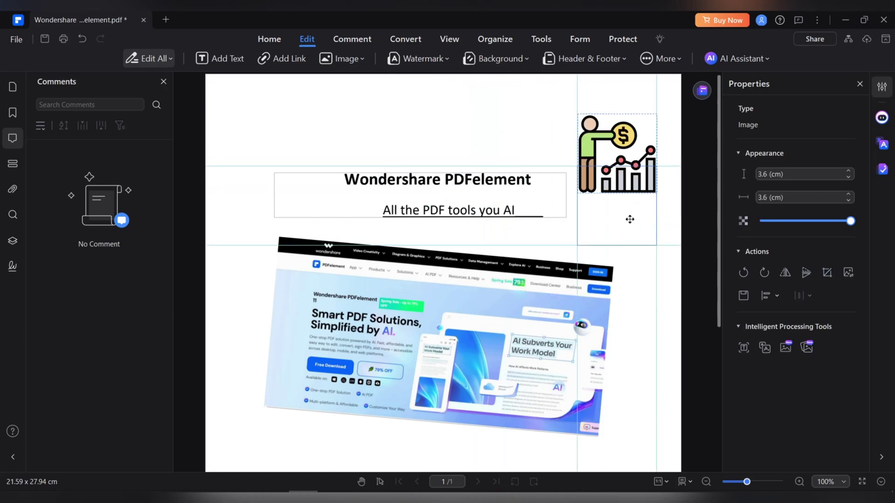
left_click(440, 242)
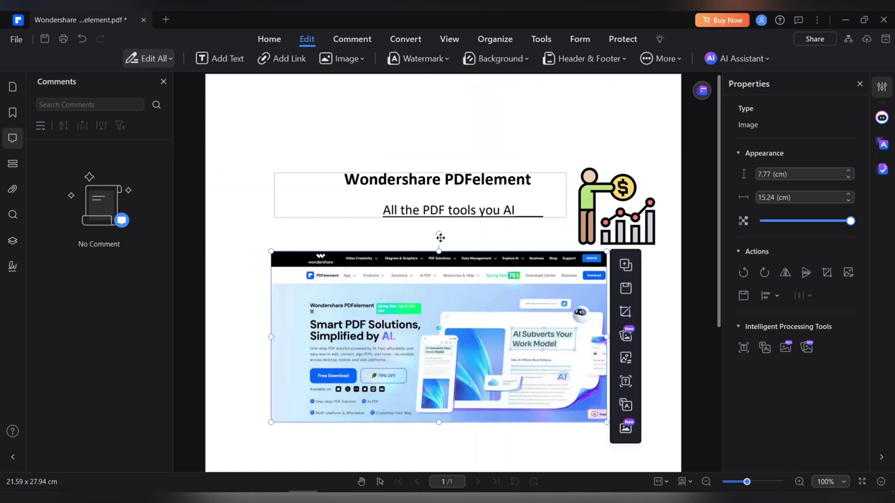
left_click(615, 187)
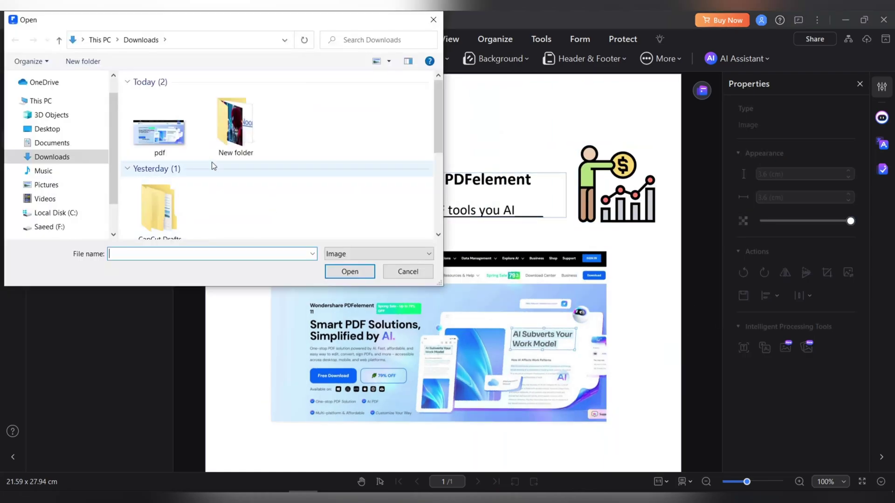
double_click(214, 166)
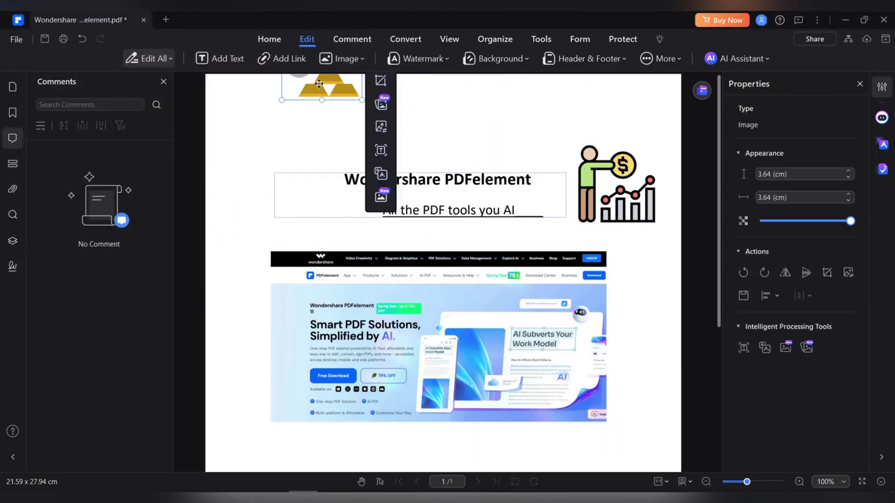
left_click_drag(318, 83, 311, 157)
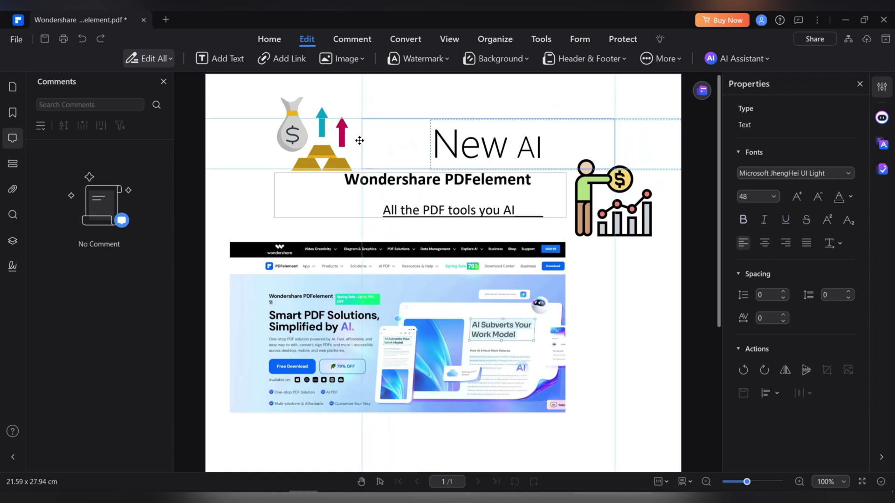
left_click_drag(428, 141, 358, 142)
left_click_drag(605, 144, 477, 147)
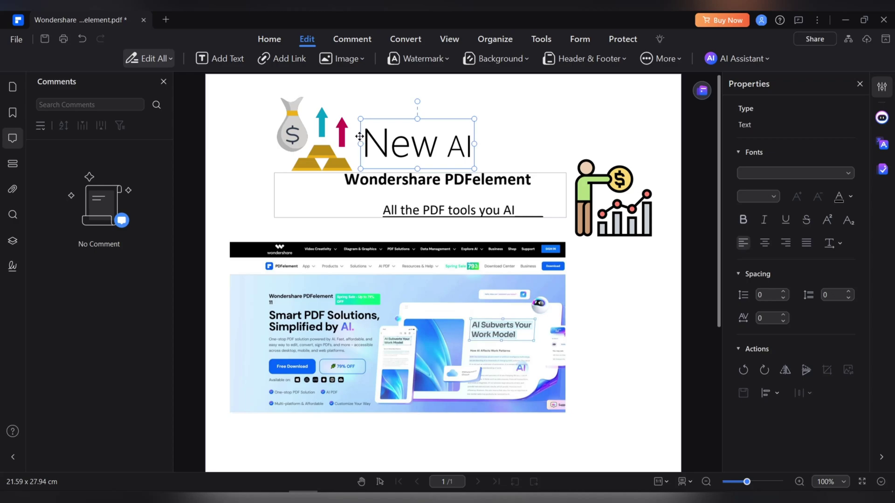
left_click_drag(359, 136, 391, 137)
left_click(485, 296)
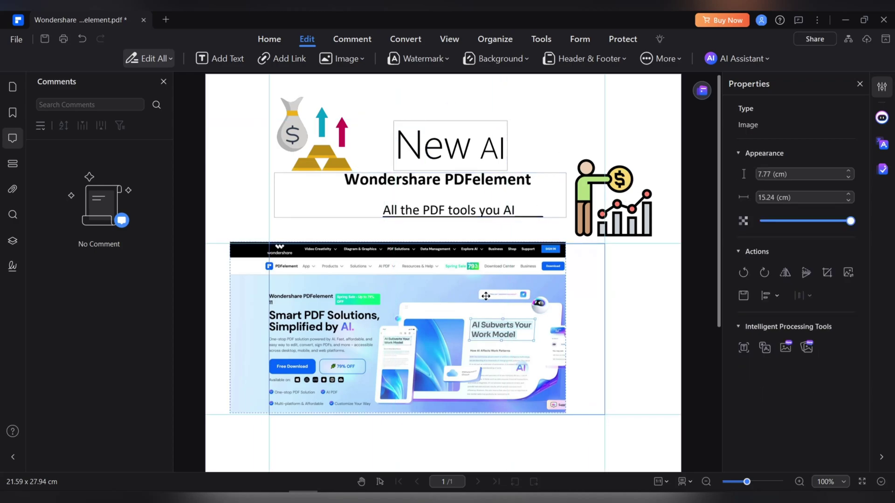
left_click_drag(486, 297, 487, 297)
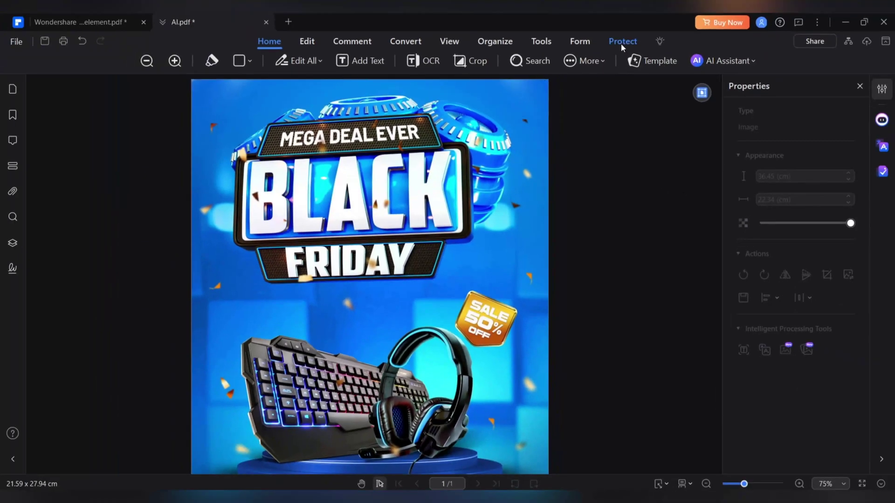
left_click(623, 41)
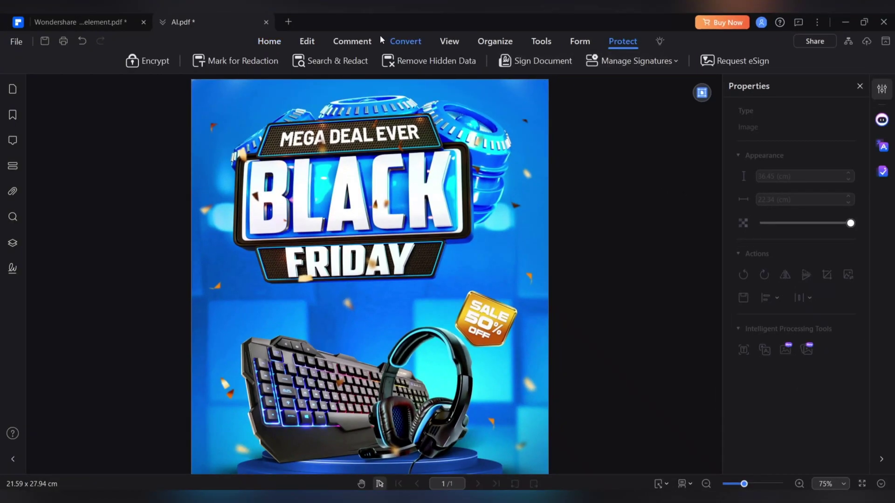
left_click(153, 64)
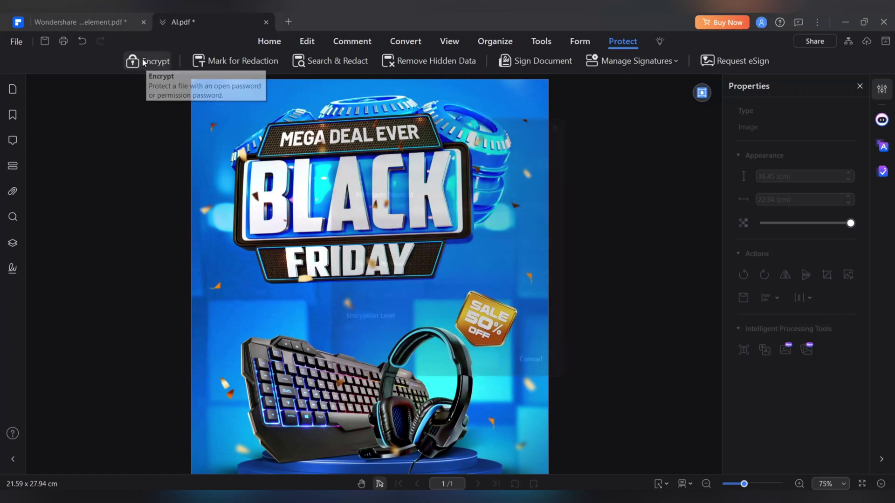
left_click(340, 141)
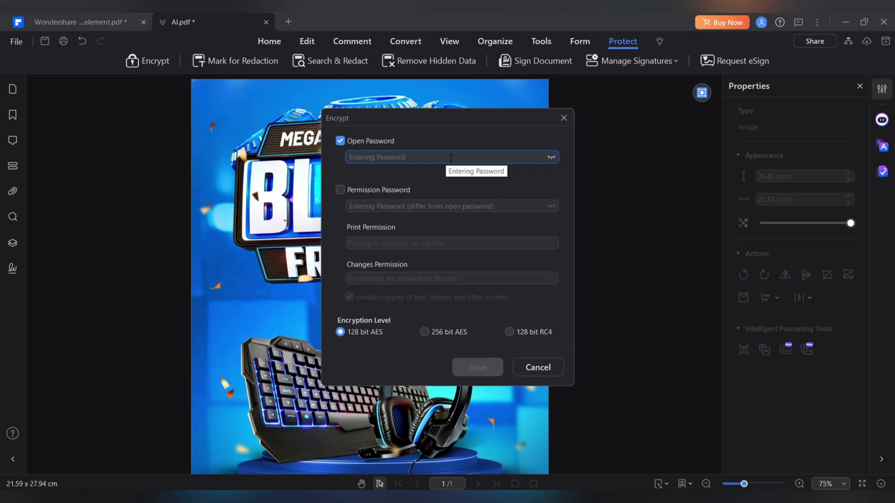
type("1")
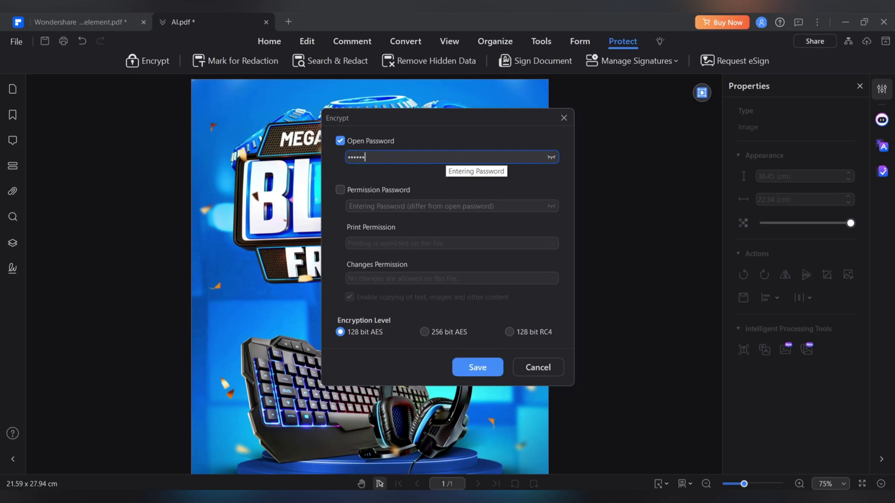
type("234567890")
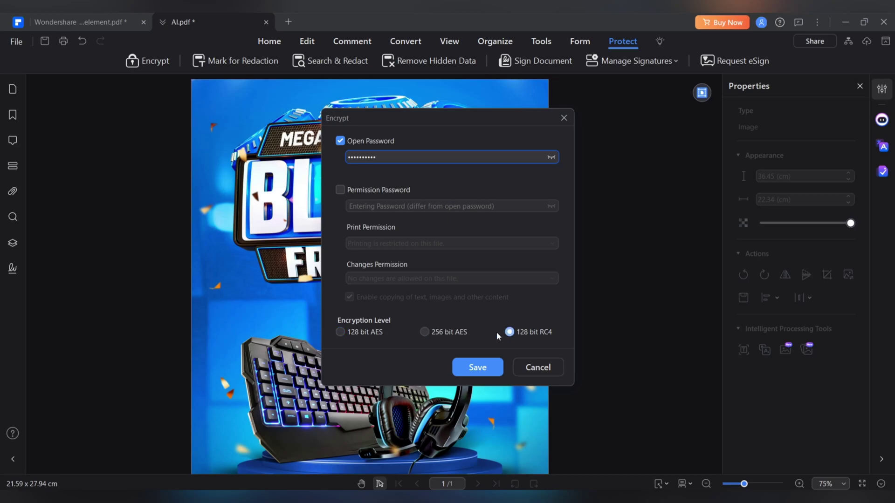
left_click(460, 334)
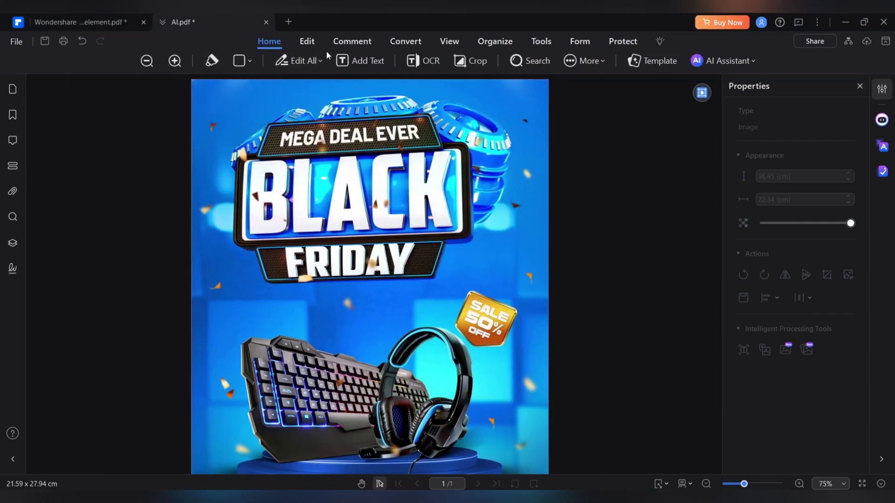
left_click(418, 42)
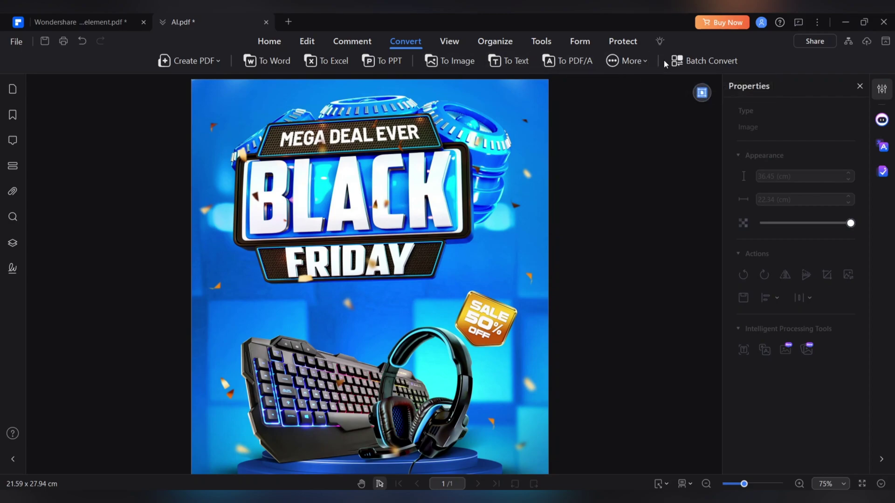
left_click(189, 61)
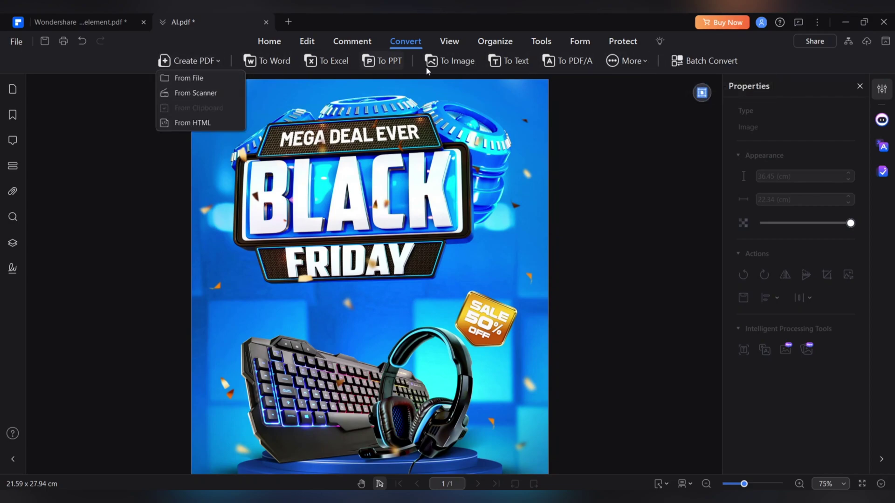
left_click(645, 67)
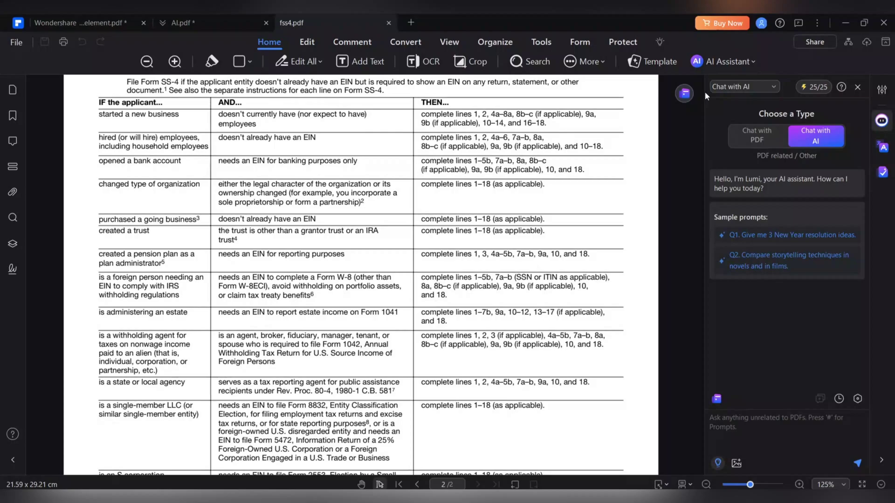
left_click(576, 42)
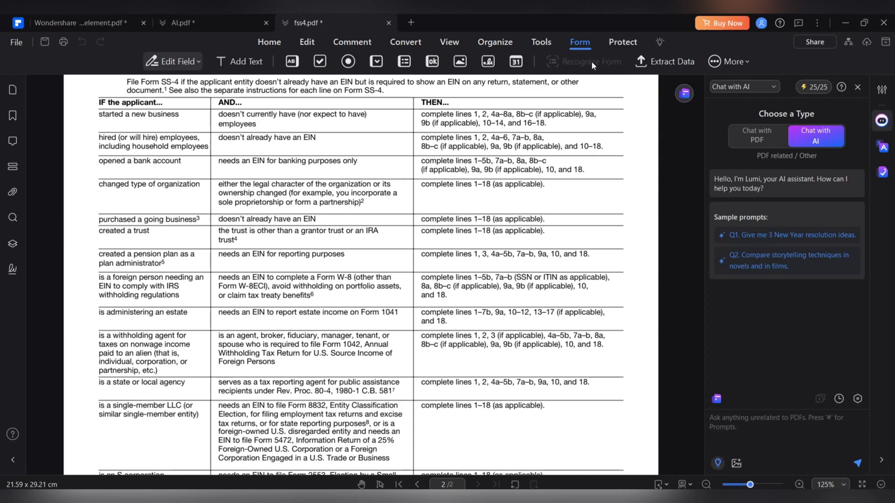
left_click(675, 60)
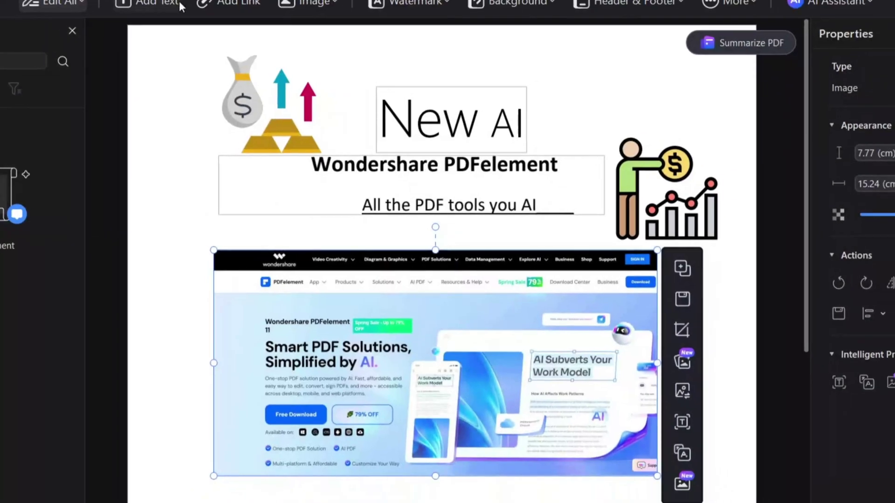
left_click(267, 46)
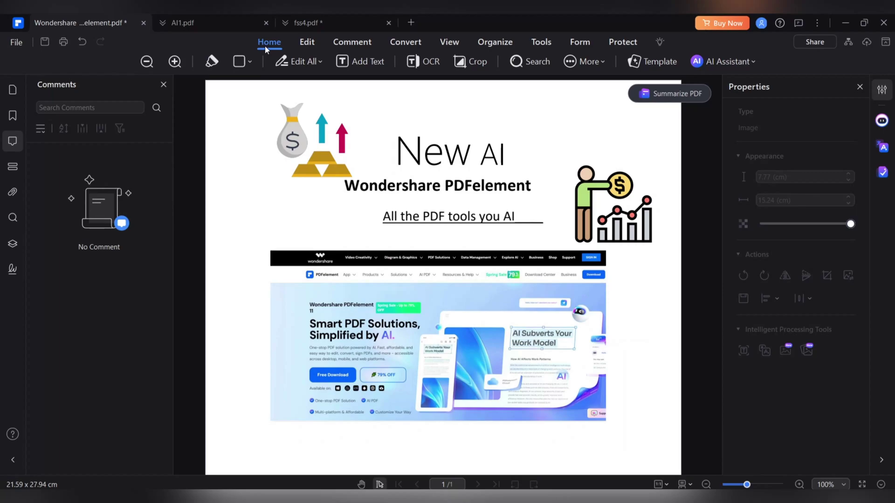
left_click(729, 61)
mouse_move(714, 85)
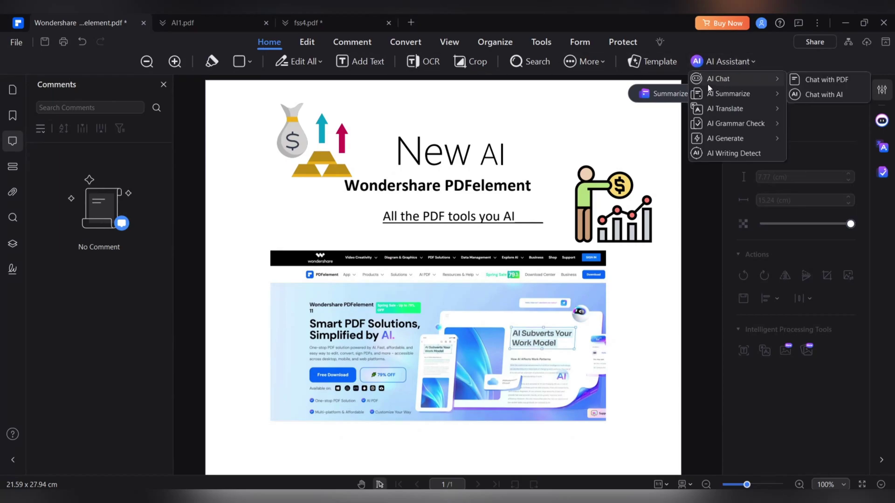
left_click(829, 94)
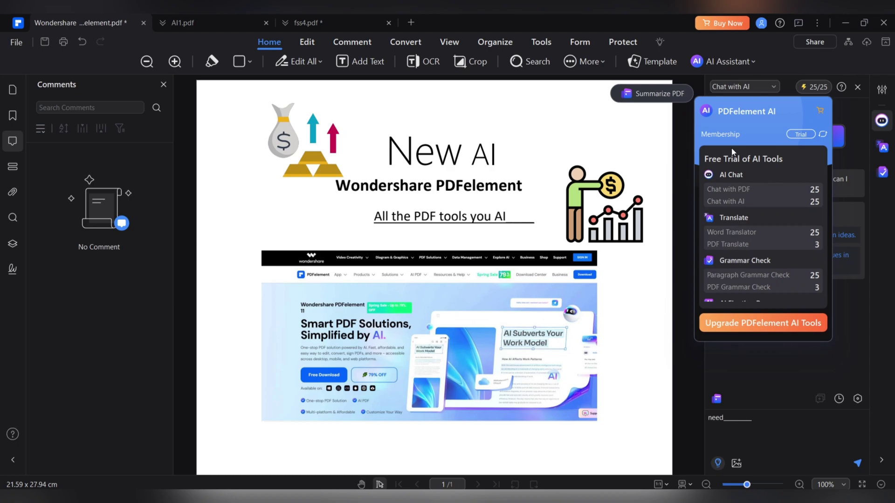
left_click(748, 135)
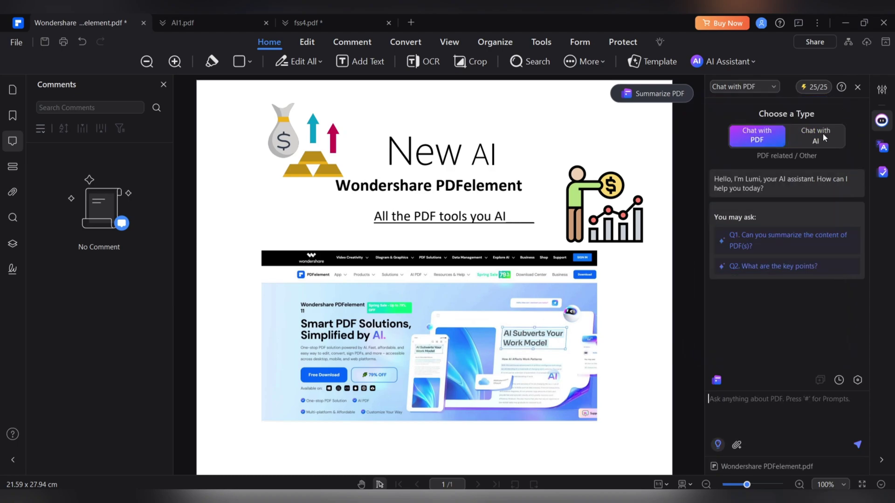
left_click(748, 136)
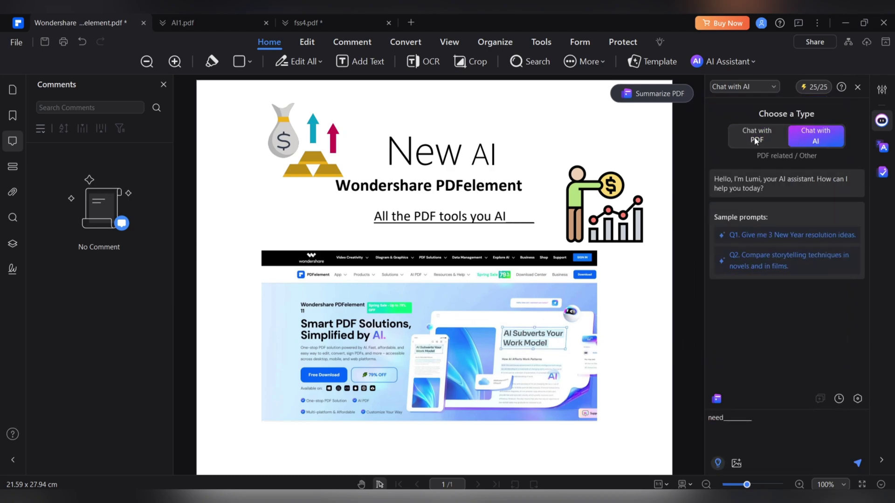
left_click(756, 141)
left_click(818, 136)
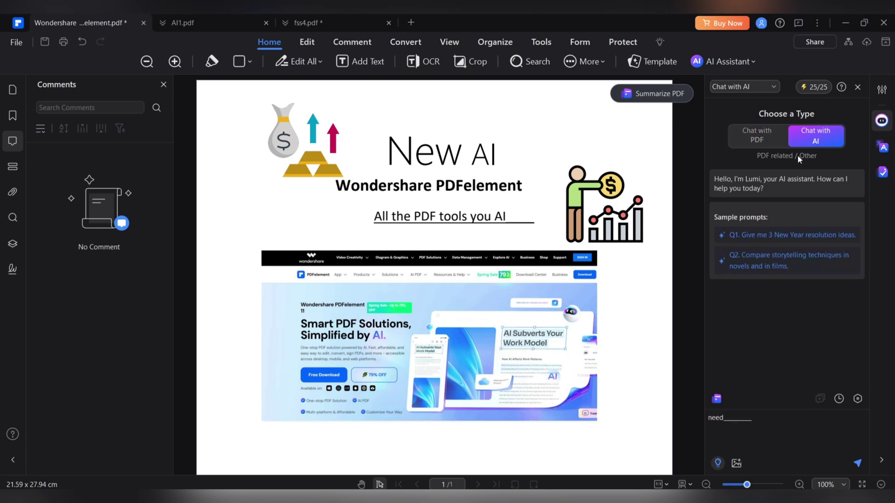
left_click(765, 236)
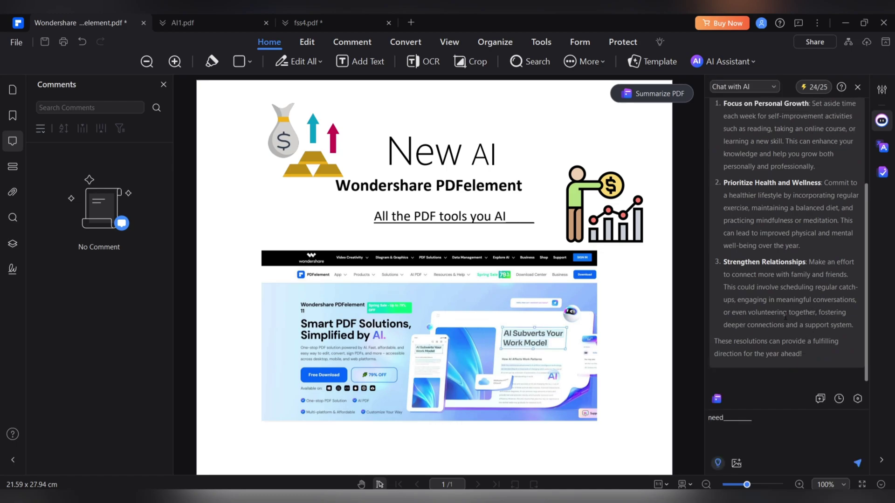
double_click(755, 418)
key("BackSpace")
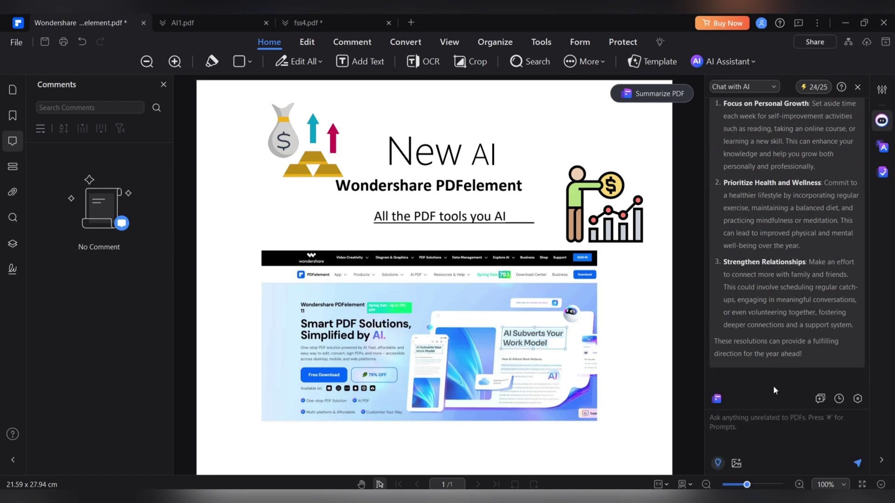
left_click(725, 61)
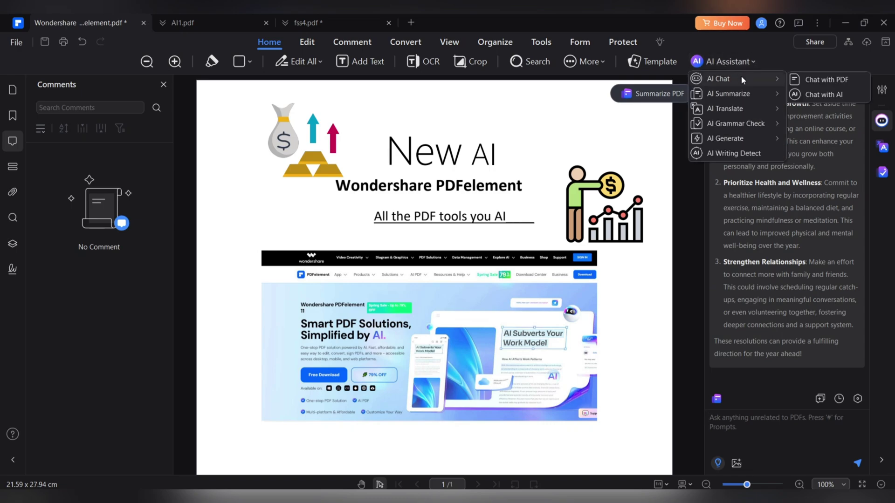
mouse_move(763, 96)
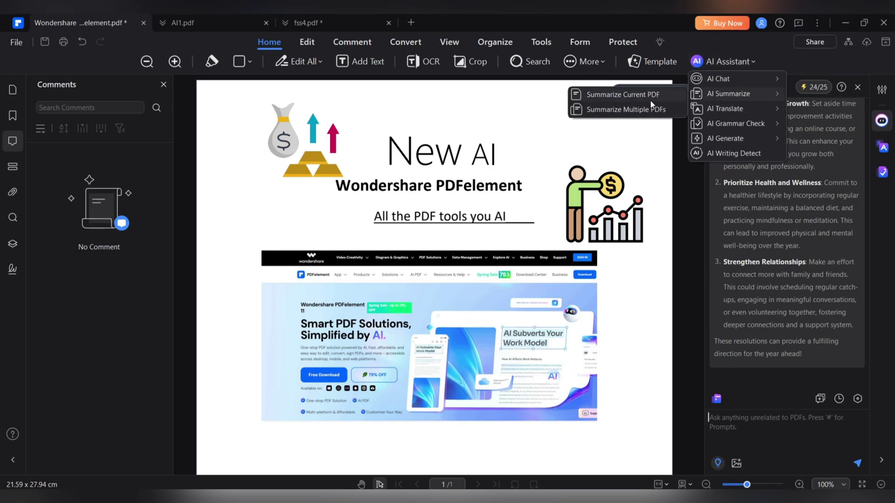
mouse_move(724, 114)
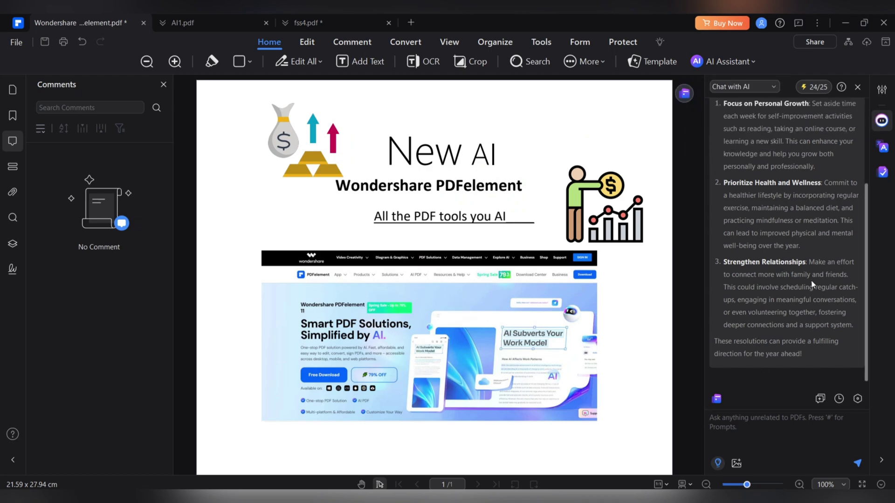
scroll(811, 284, "up", 3)
left_click(771, 87)
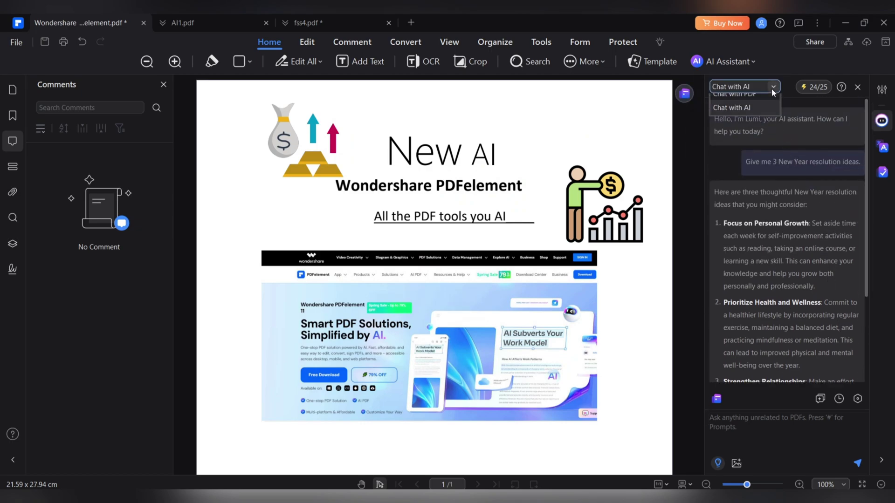
left_click(751, 97)
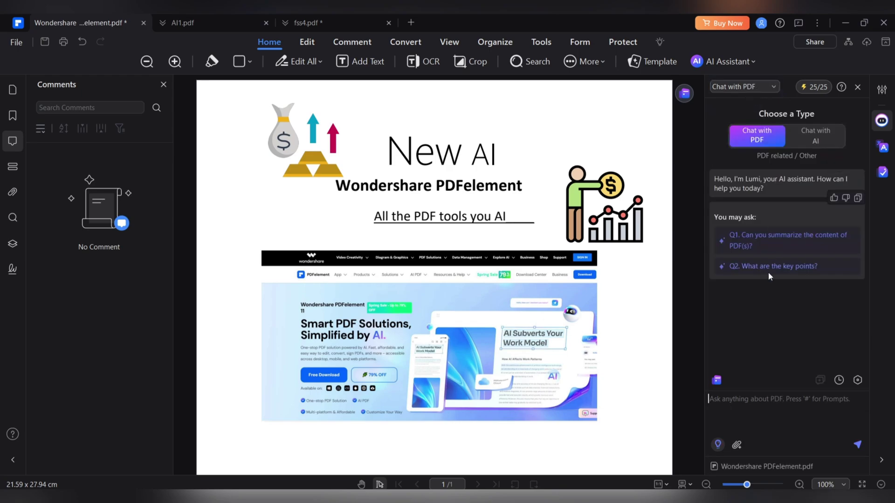
left_click(798, 143)
left_click(765, 89)
left_click(728, 115)
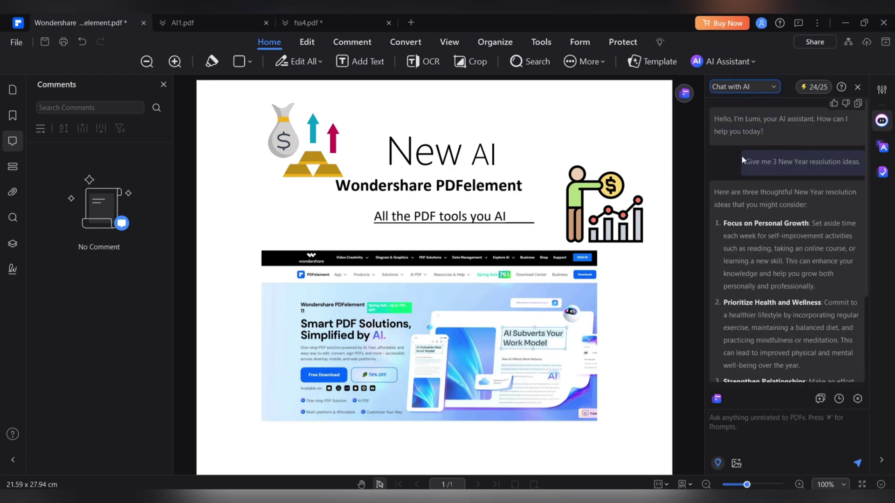
scroll(771, 327, "down", 3)
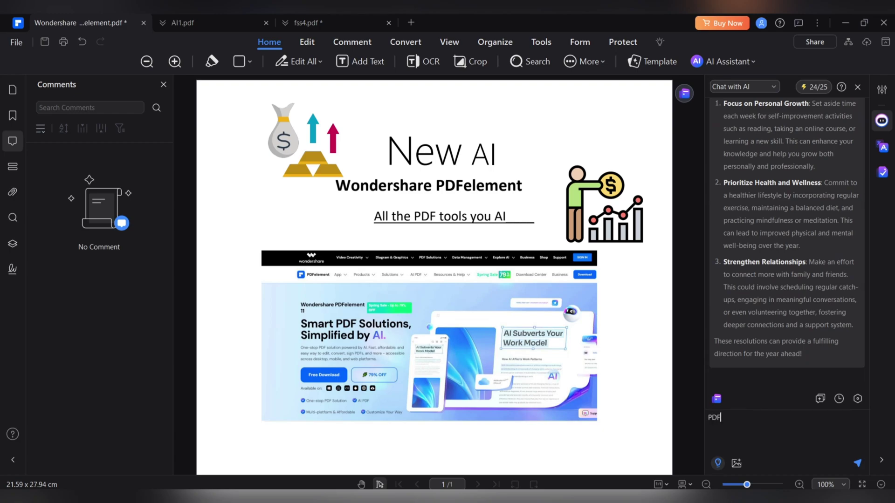
key("Return")
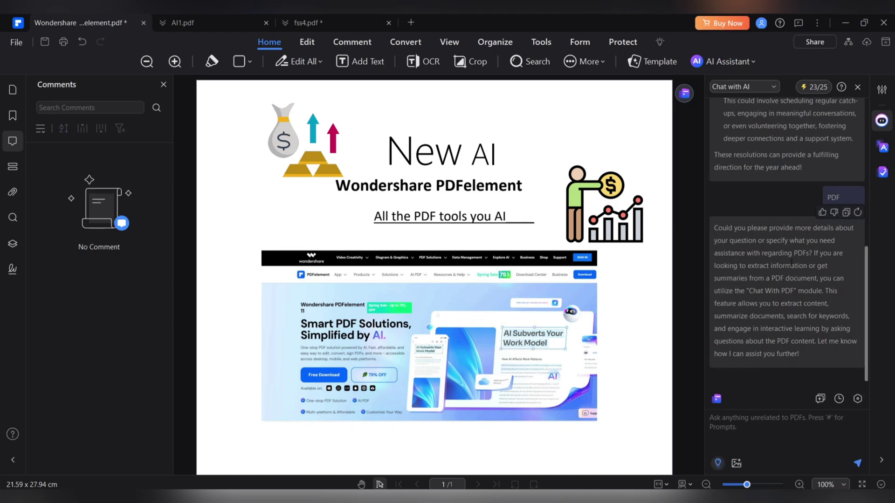
scroll(788, 246, "up", 10)
scroll(777, 204, "down", 1)
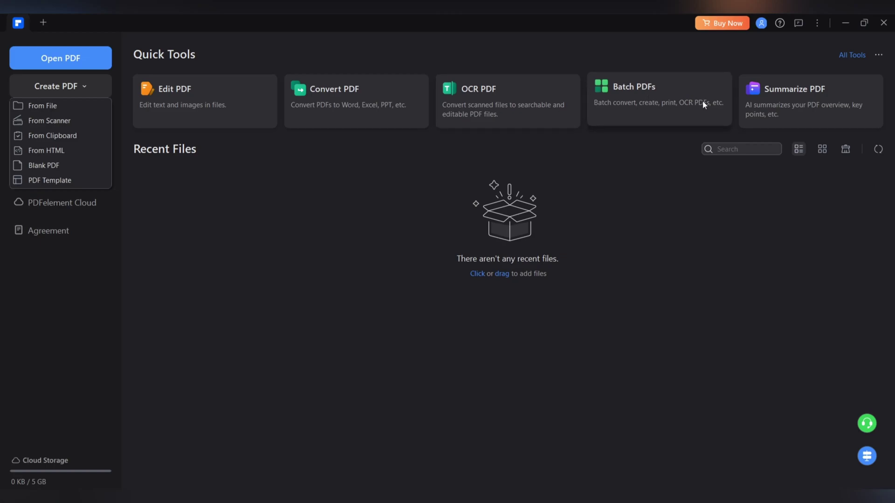
left_click(856, 56)
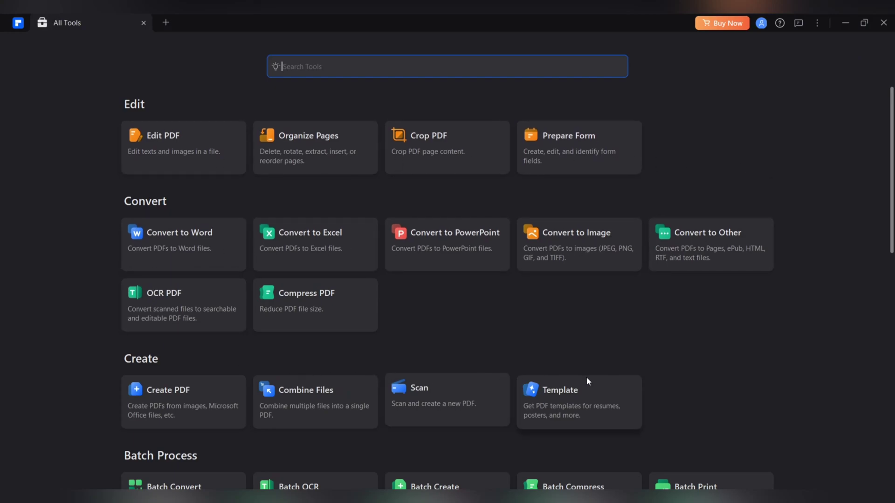
scroll(586, 381, "down", 3)
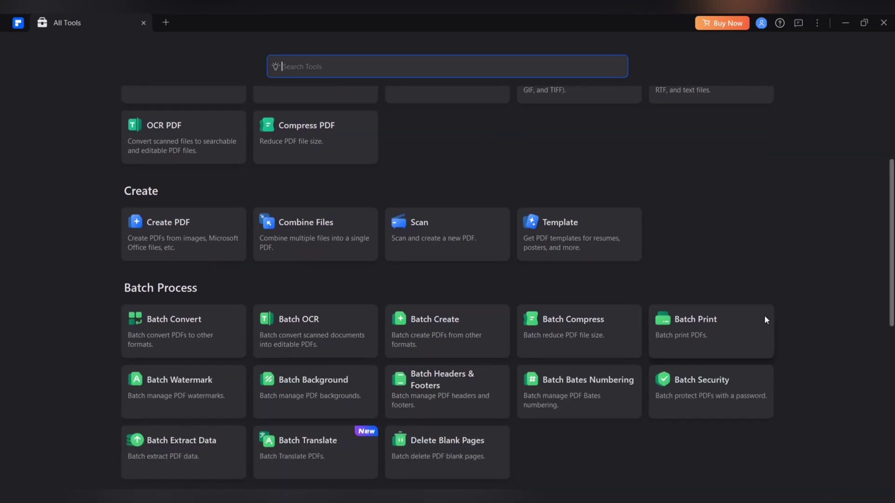
scroll(764, 319, "down", 1)
scroll(163, 289, "down", 2)
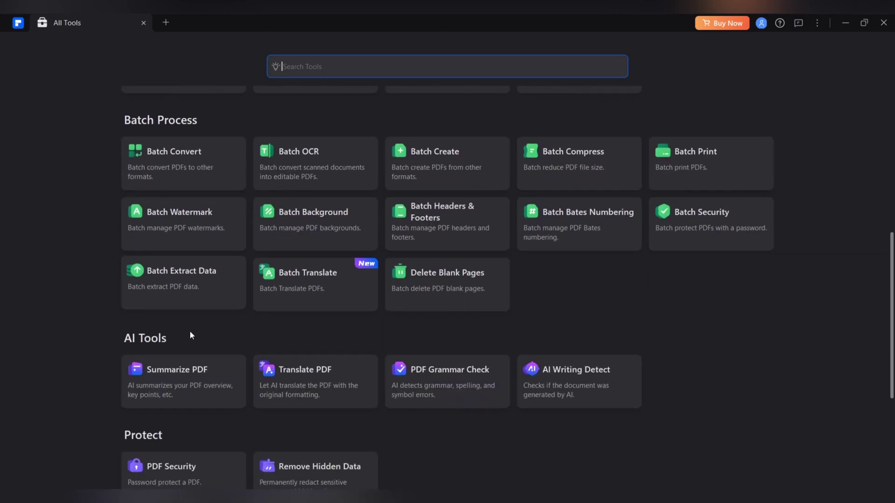
scroll(189, 332, "down", 4)
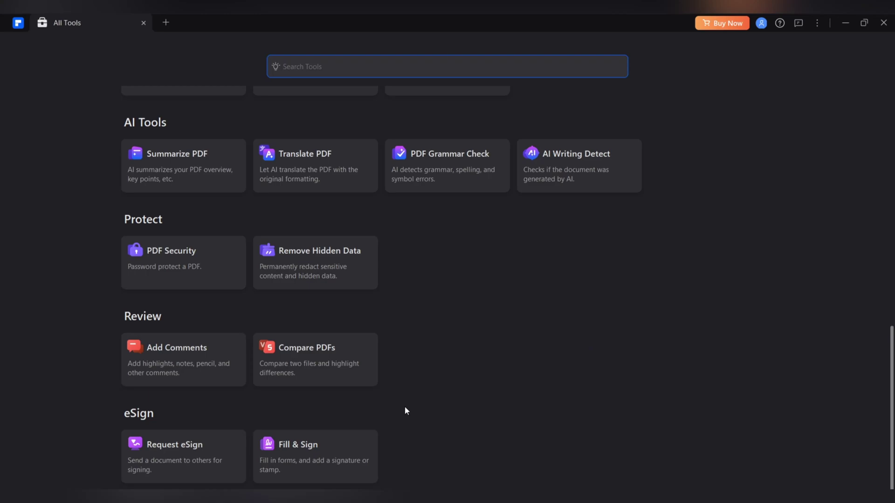
scroll(372, 382, "up", 1)
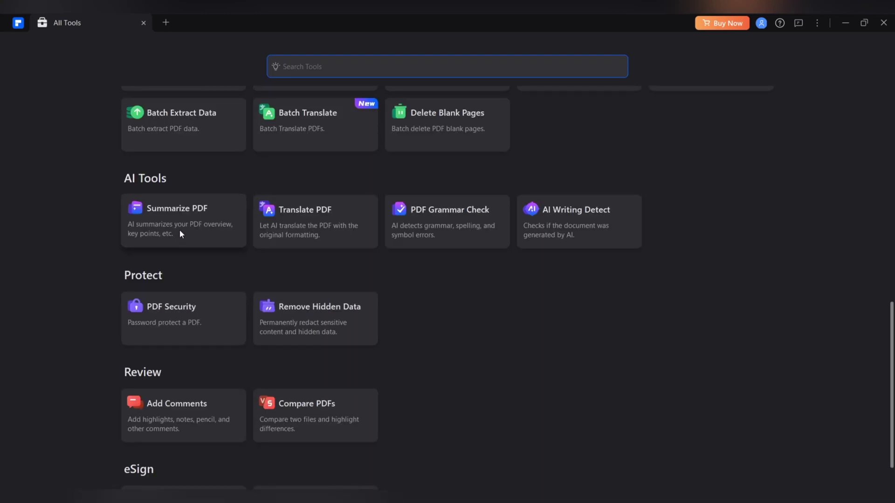
scroll(371, 213, "up", 4)
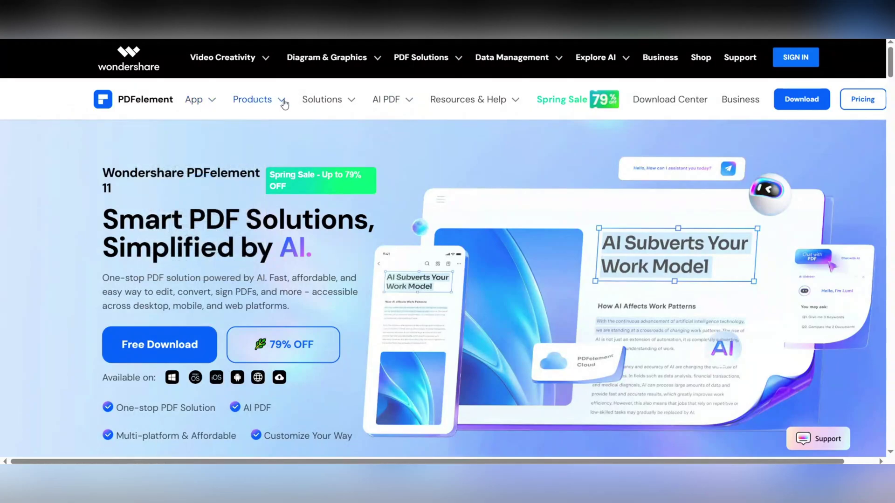
mouse_move(285, 104)
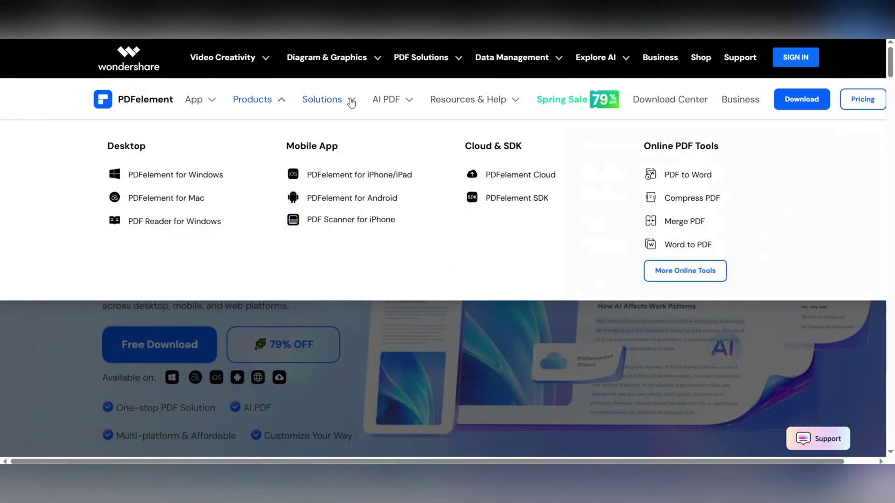
mouse_move(404, 101)
mouse_move(491, 109)
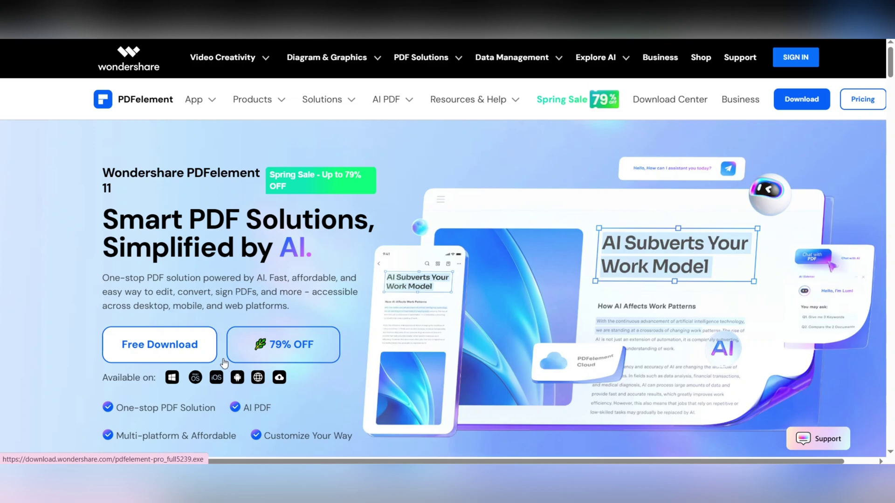
scroll(891, 190, "down", 3)
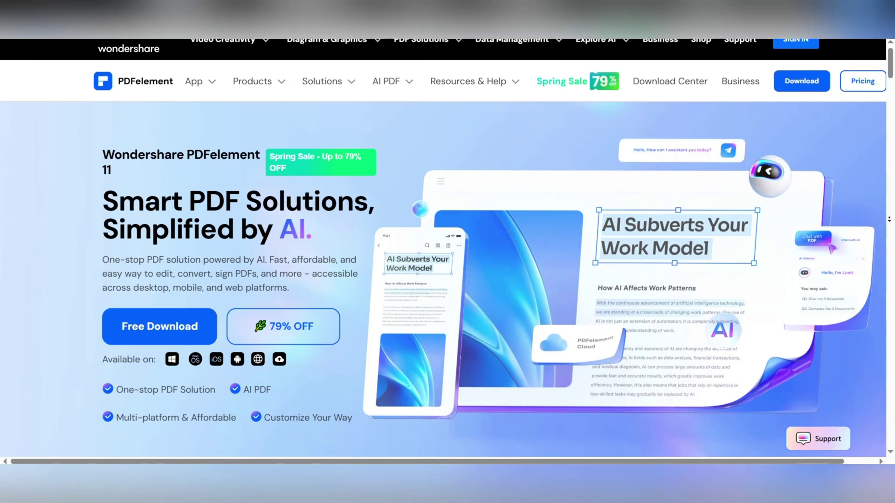
scroll(889, 228, "down", 5)
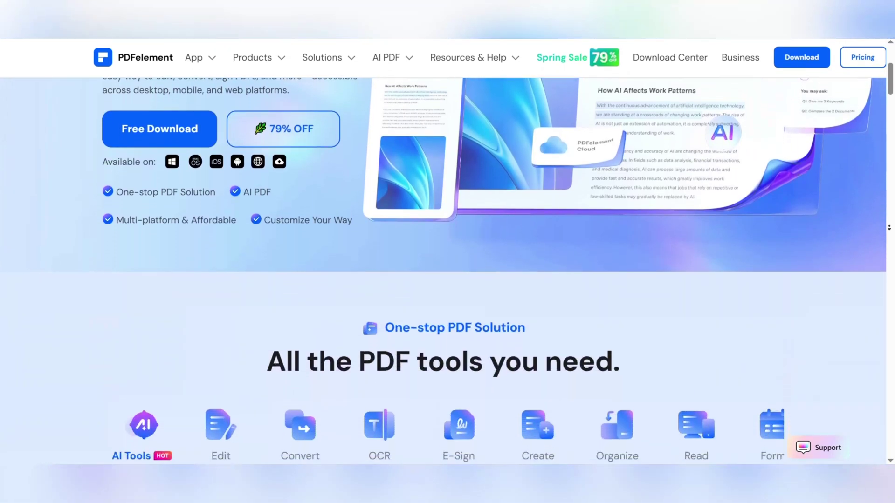
scroll(890, 218, "down", 2)
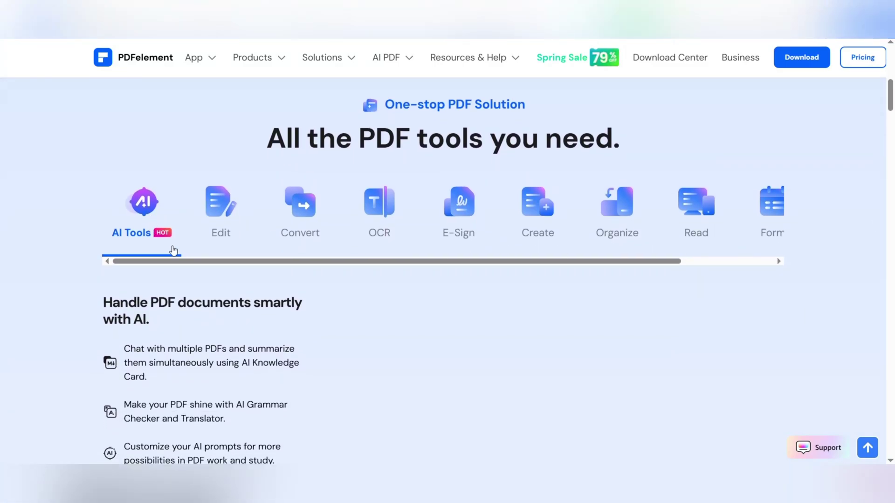
scroll(386, 255, "right", 3)
scroll(290, 255, "left", 3)
scroll(491, 290, "down", 6)
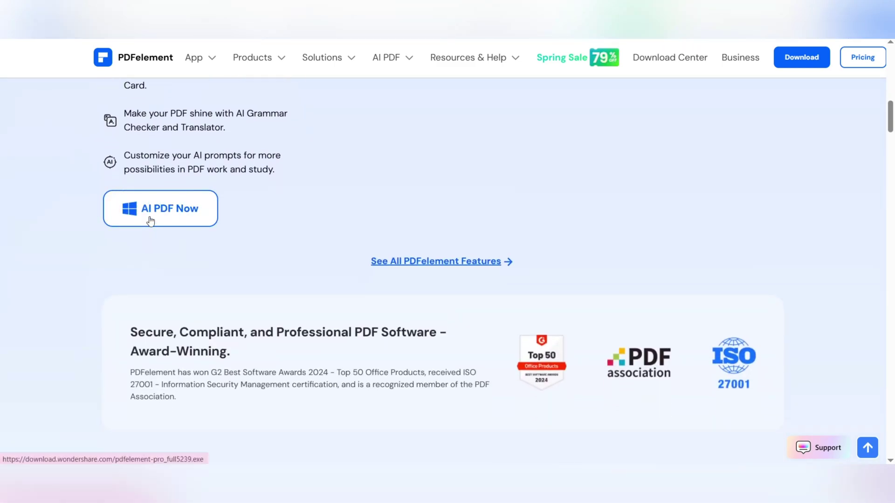
scroll(598, 226, "down", 7)
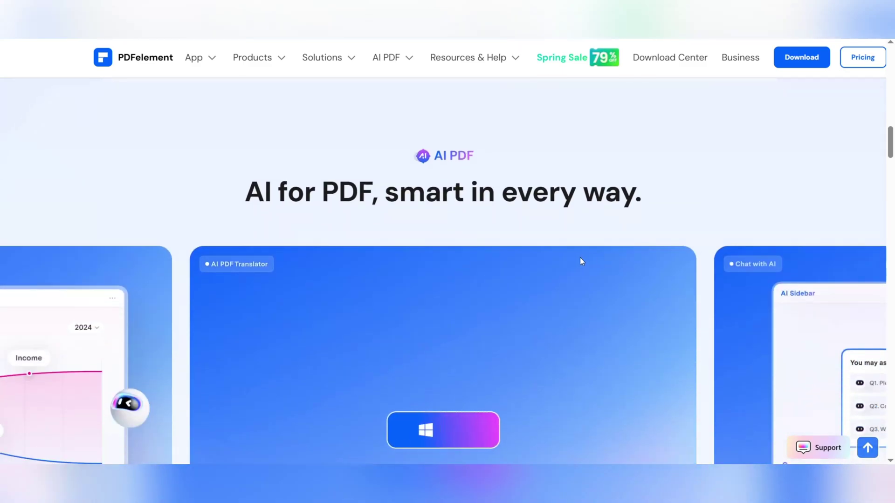
scroll(579, 257, "down", 4)
scroll(518, 265, "up", 2)
scroll(667, 325, "down", 1)
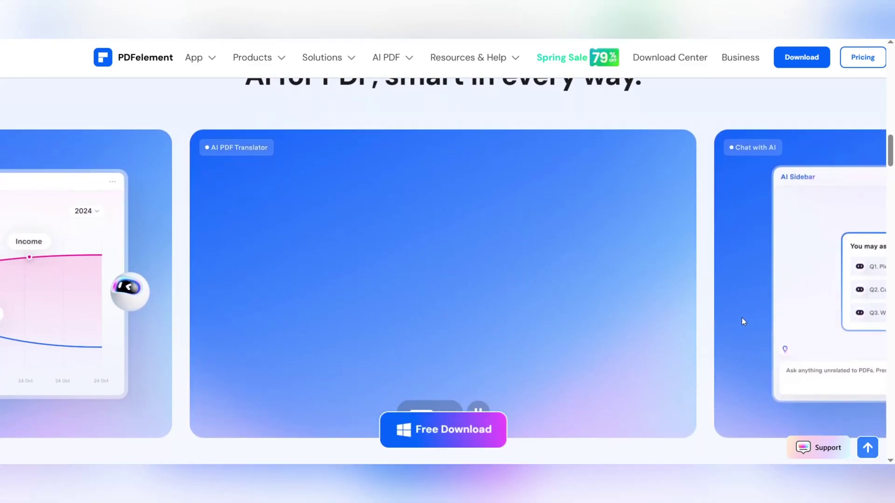
scroll(746, 315, "down", 1)
left_click(740, 281)
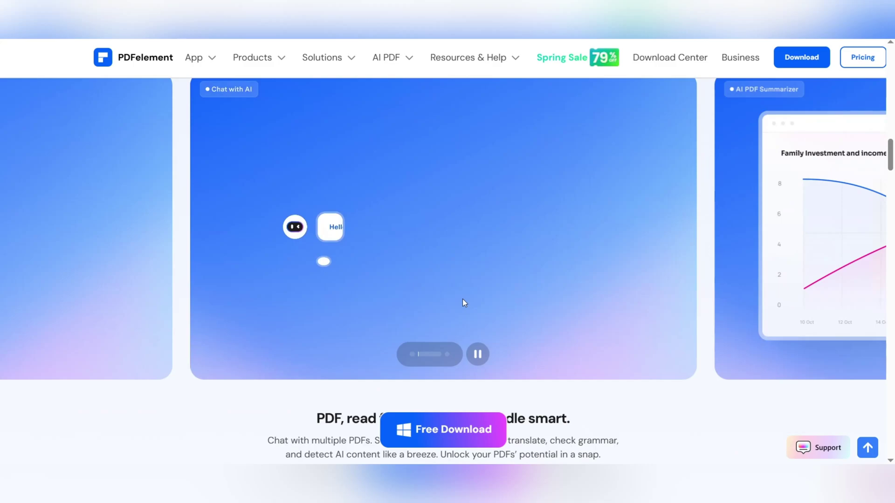
scroll(515, 306, "up", 1)
scroll(303, 296, "down", 1)
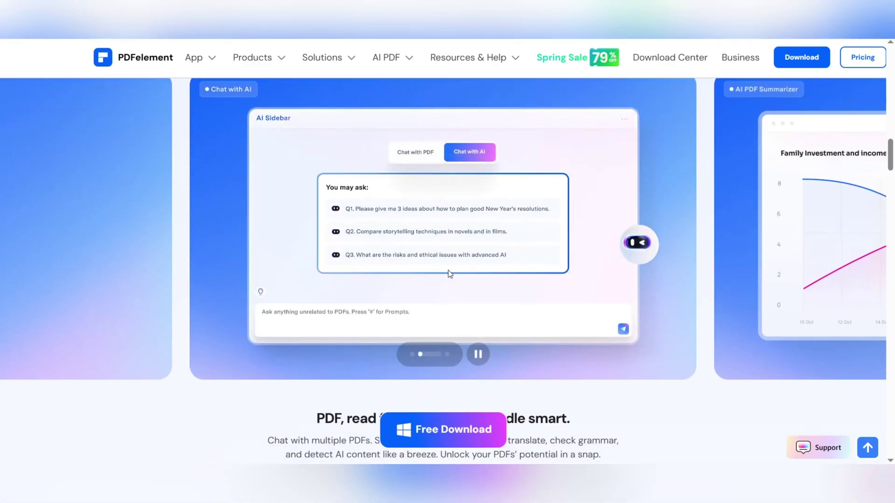
left_click_drag(724, 227, 379, 240)
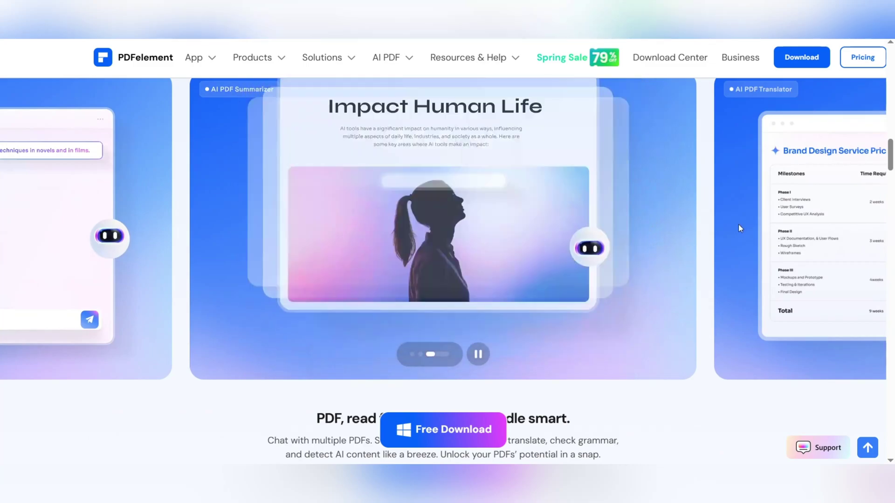
left_click_drag(738, 225, 368, 225)
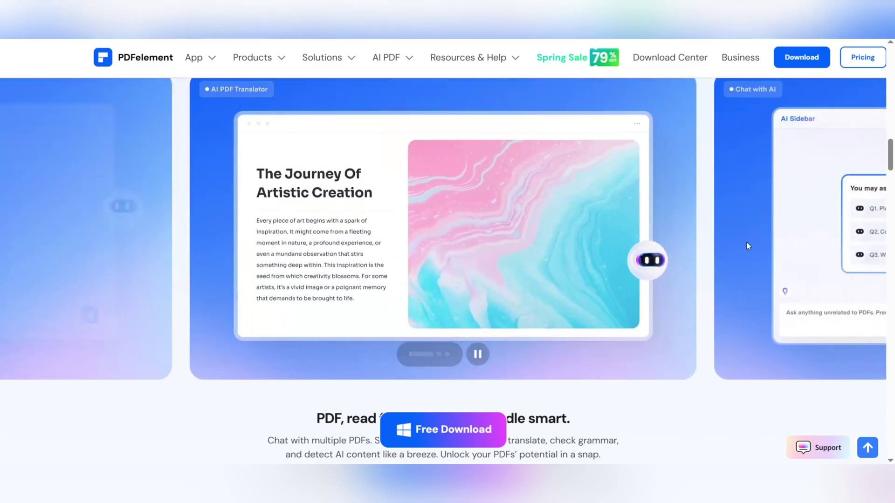
scroll(890, 154, "up", 1)
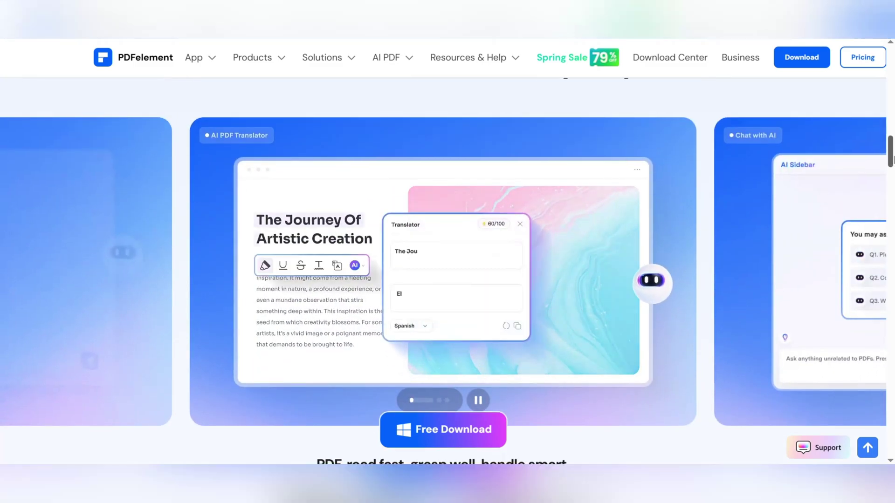
scroll(892, 161, "down", 1)
left_click_drag(751, 293, 386, 294)
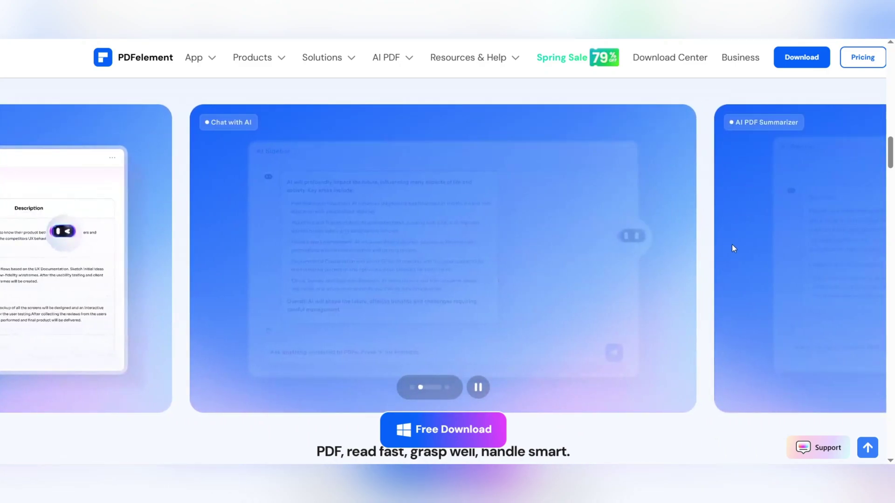
left_click_drag(733, 247, 233, 247)
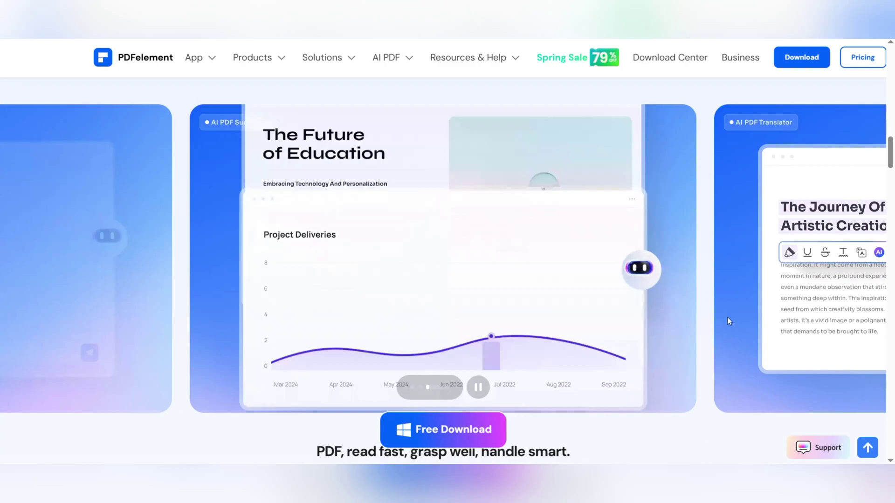
scroll(727, 317, "down", 8)
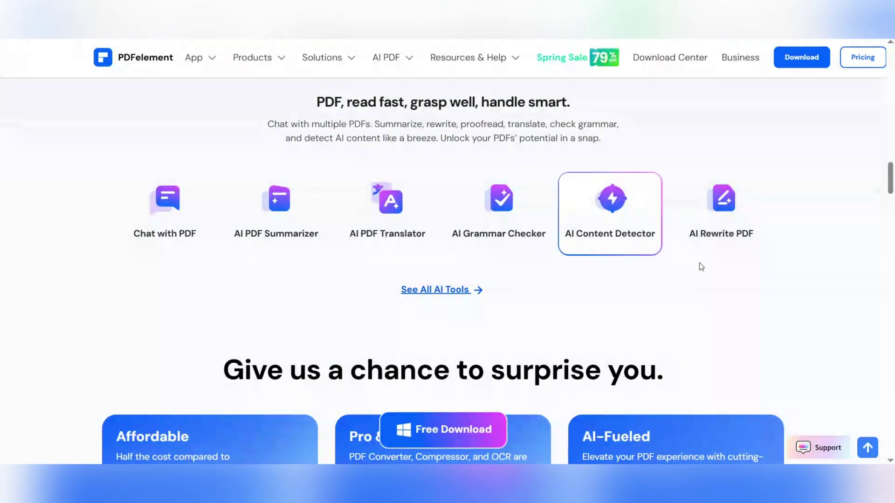
scroll(721, 273, "down", 4)
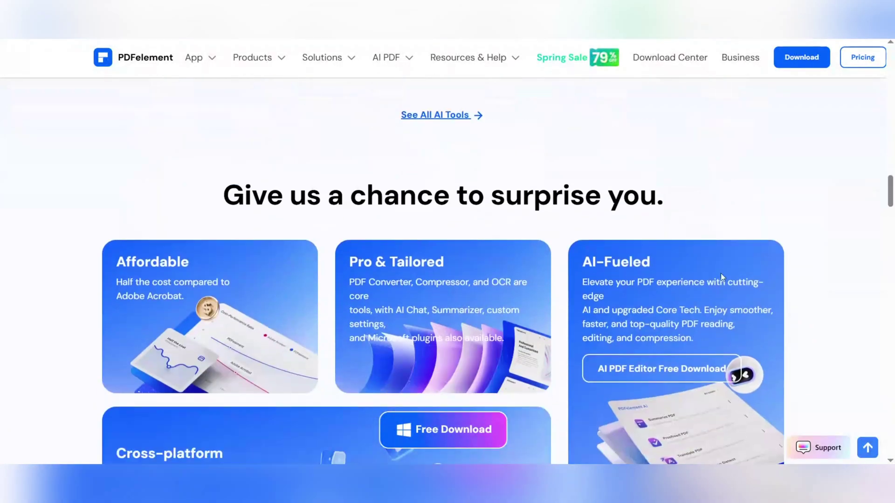
scroll(721, 273, "up", 1)
scroll(720, 273, "down", 4)
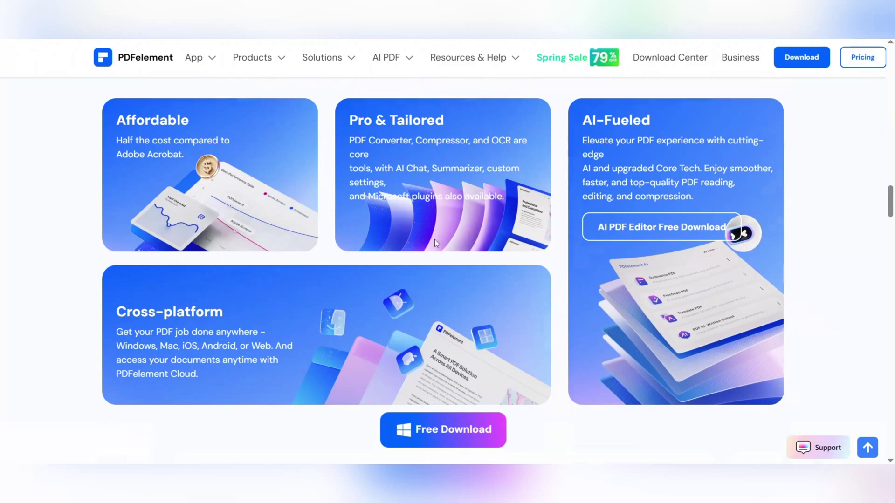
scroll(434, 242, "down", 2)
scroll(431, 241, "up", 1)
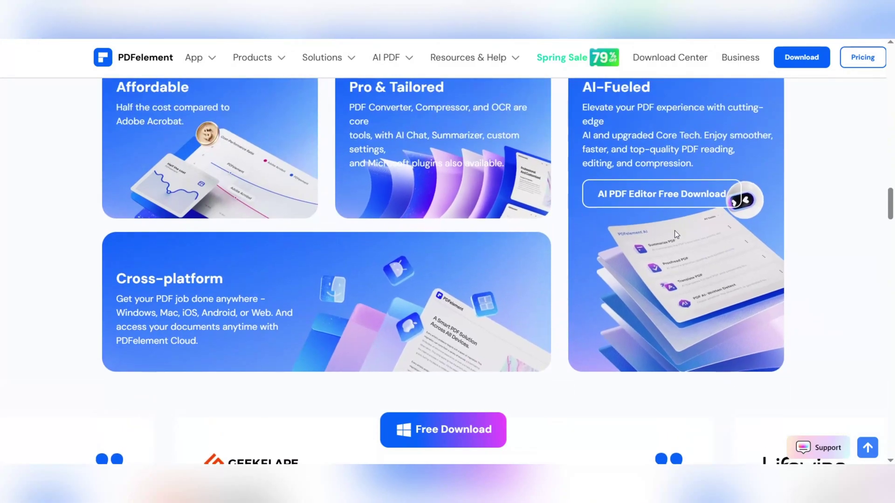
scroll(484, 294, "down", 6)
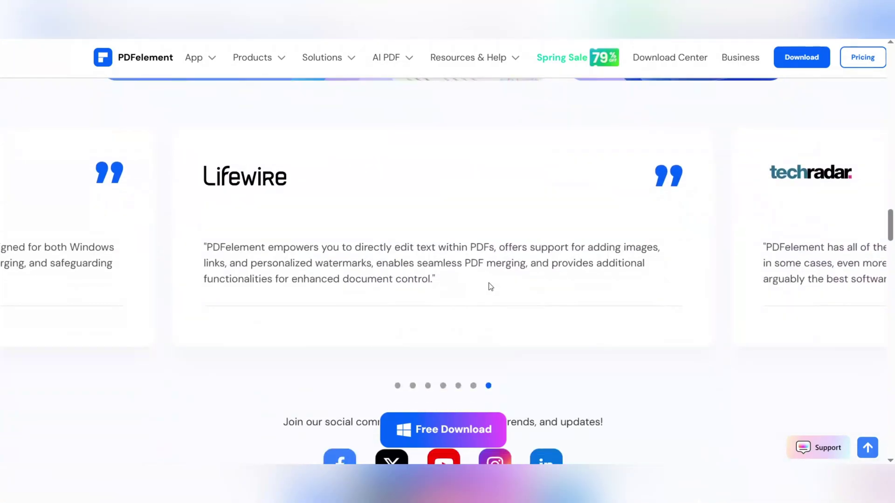
scroll(864, 235, "down", 10)
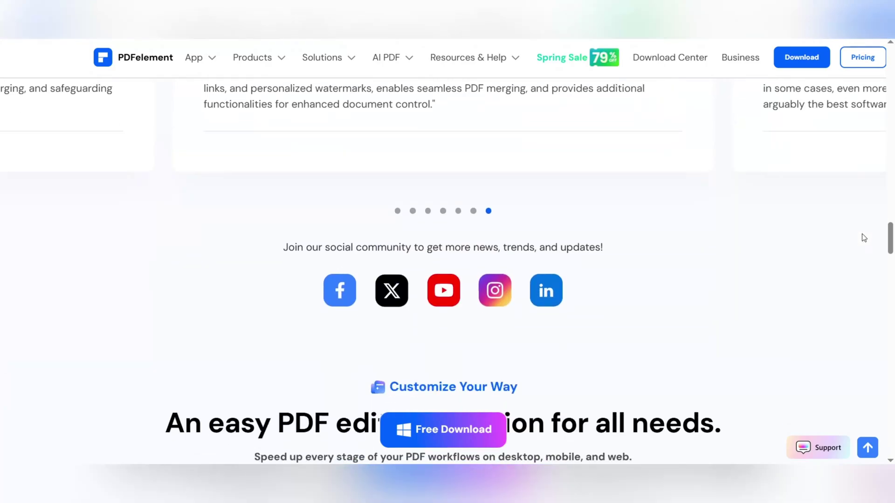
scroll(488, 279, "down", 3)
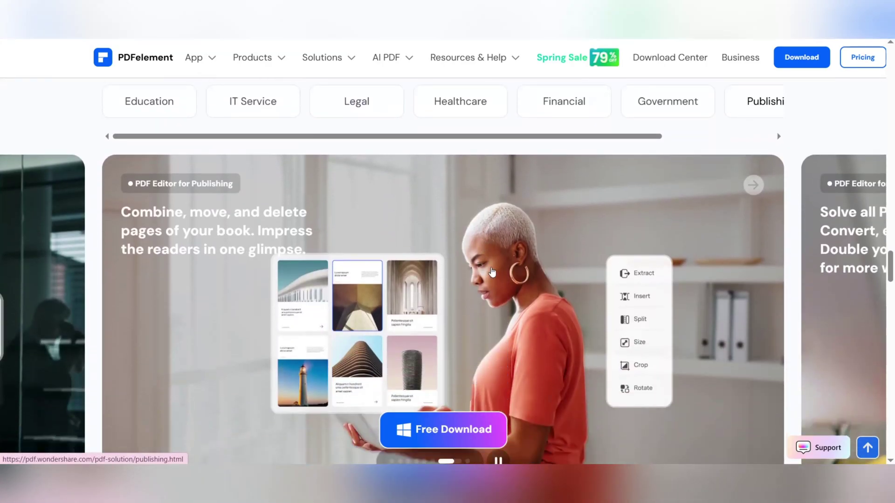
left_click(751, 131)
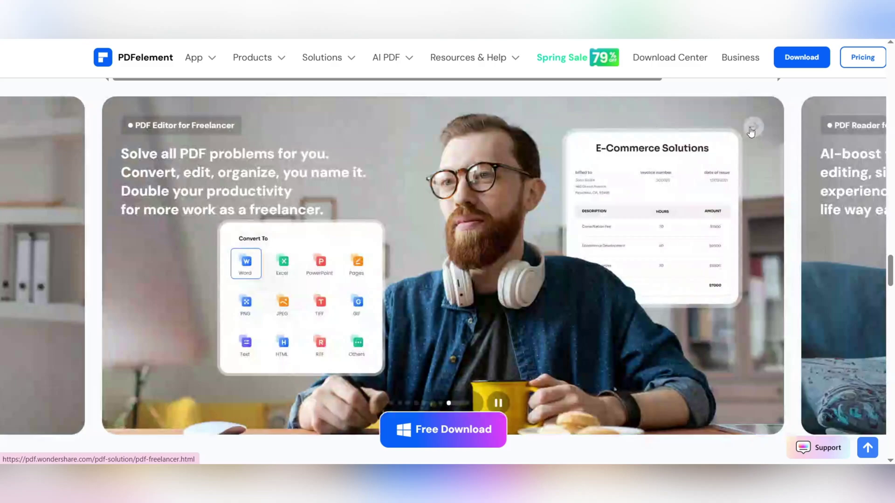
scroll(730, 184, "down", 1)
scroll(729, 185, "up", 1)
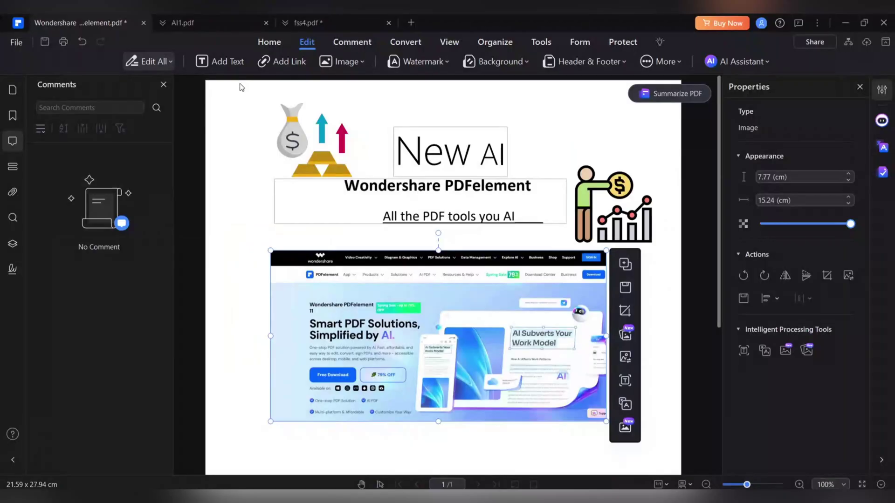
left_click(731, 61)
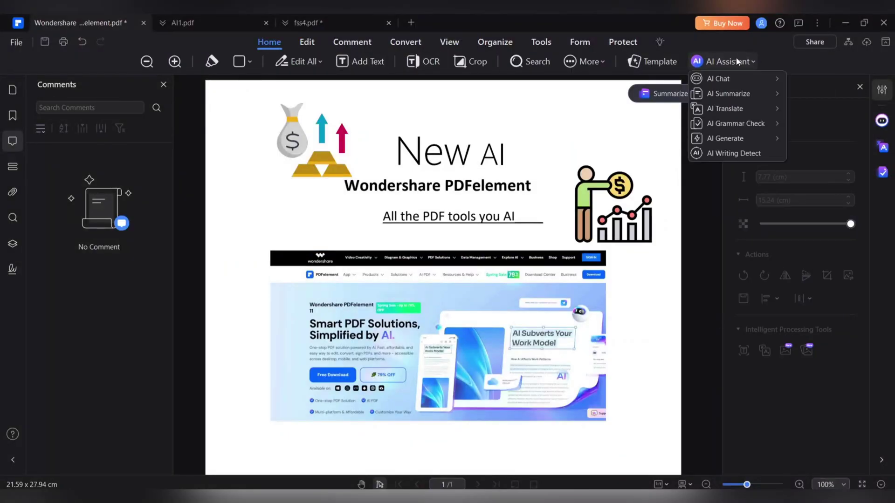
mouse_move(715, 79)
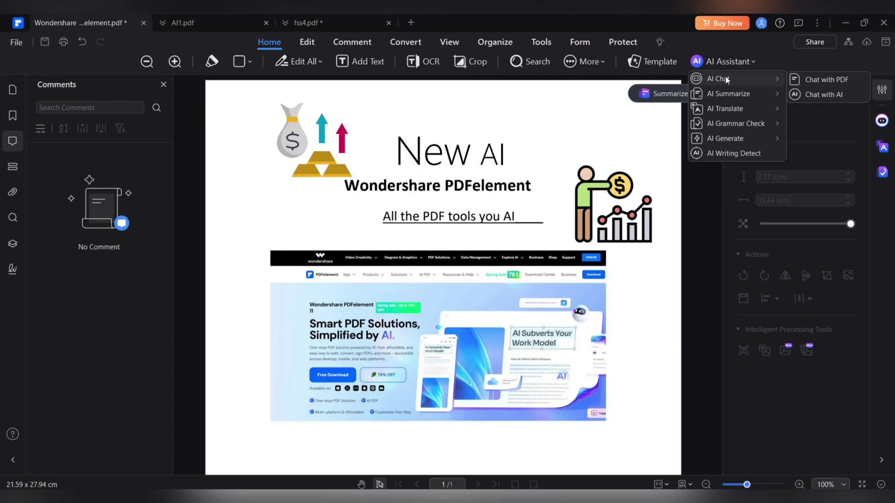
left_click(832, 95)
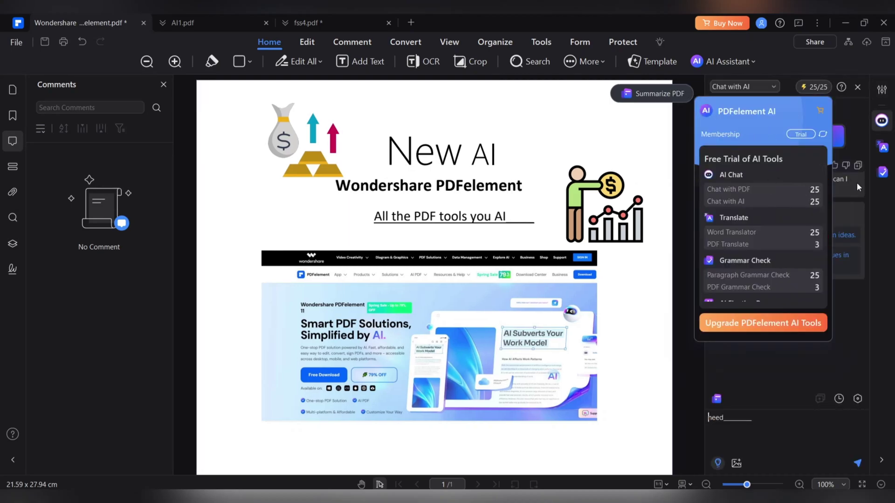
left_click(785, 132)
left_click(759, 134)
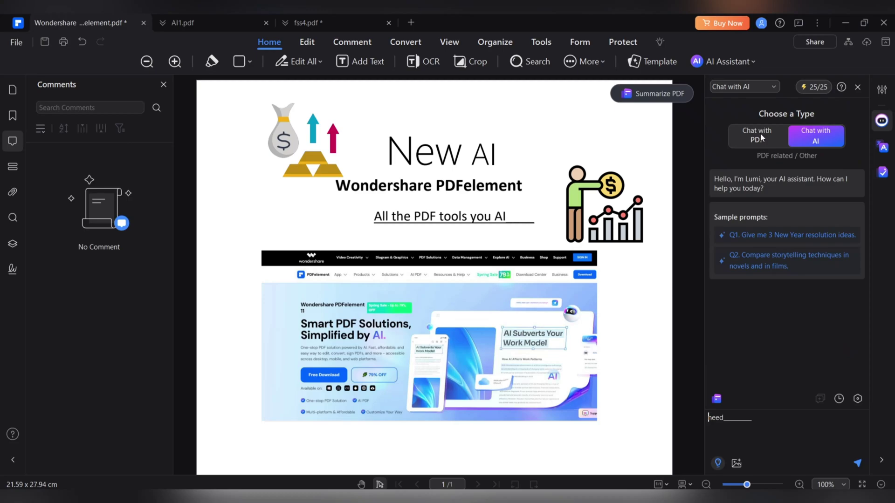
left_click(797, 132)
left_click(798, 132)
left_click(782, 136)
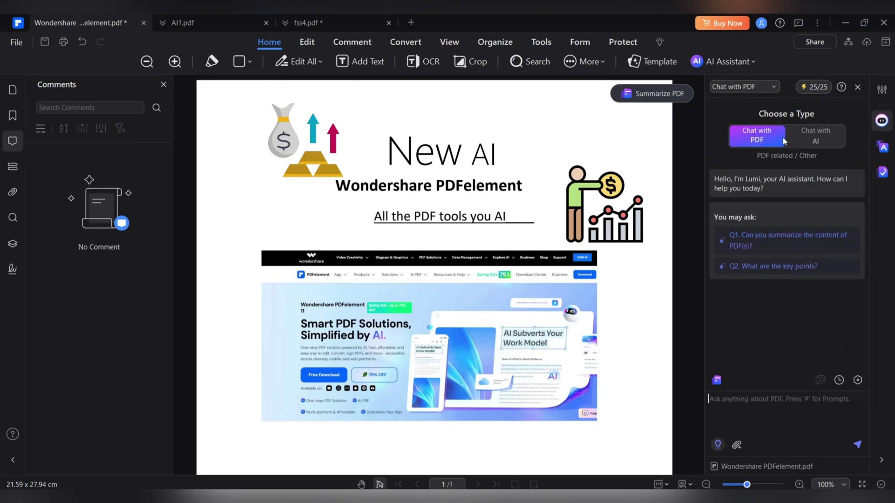
left_click(817, 141)
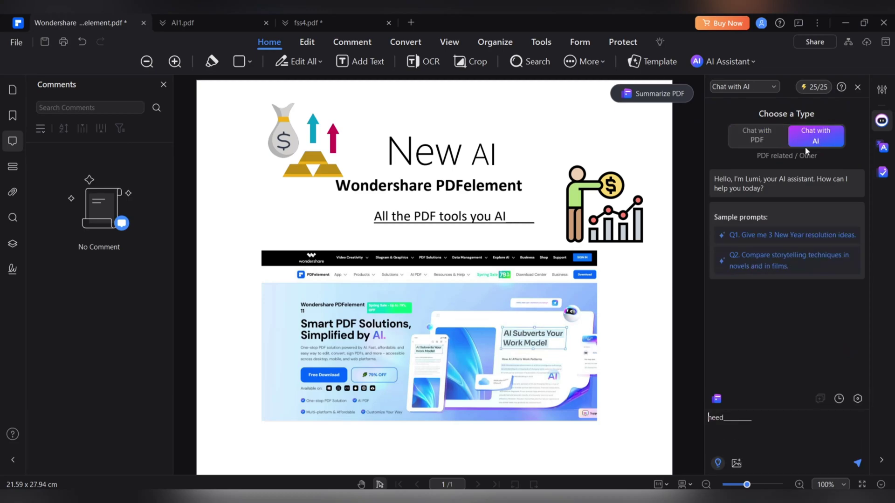
left_click(767, 237)
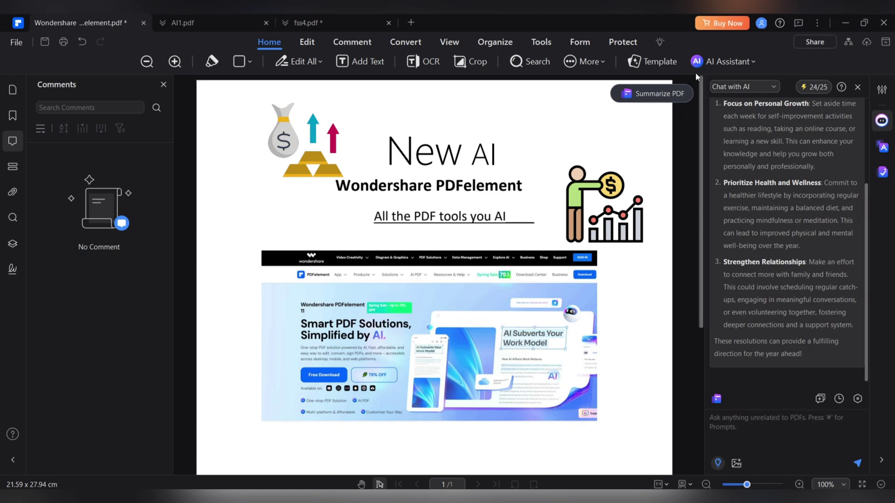
left_click(729, 62)
Browse the AI Assistant feature submenus, then close the feature list
mouse_move(741, 76)
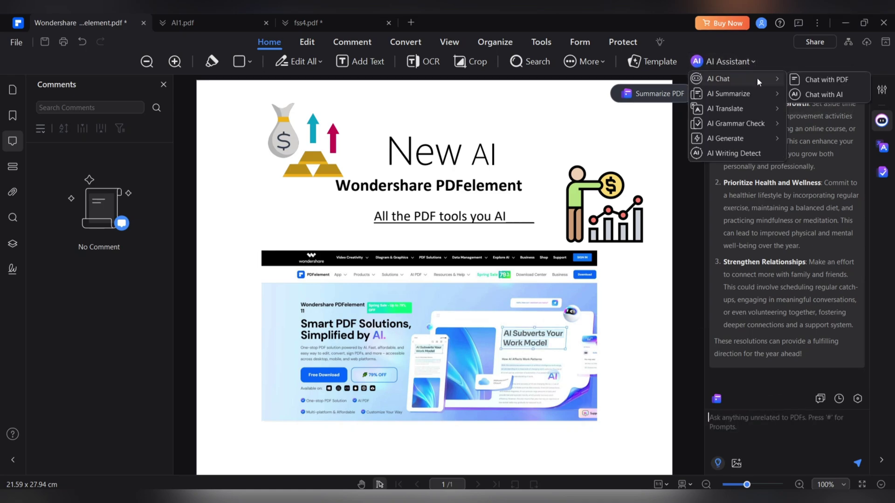
mouse_move(763, 95)
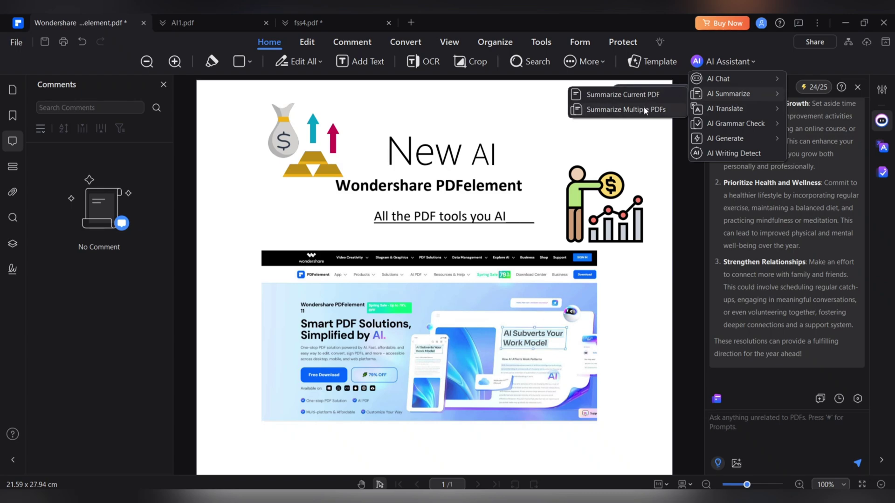
mouse_move(724, 115)
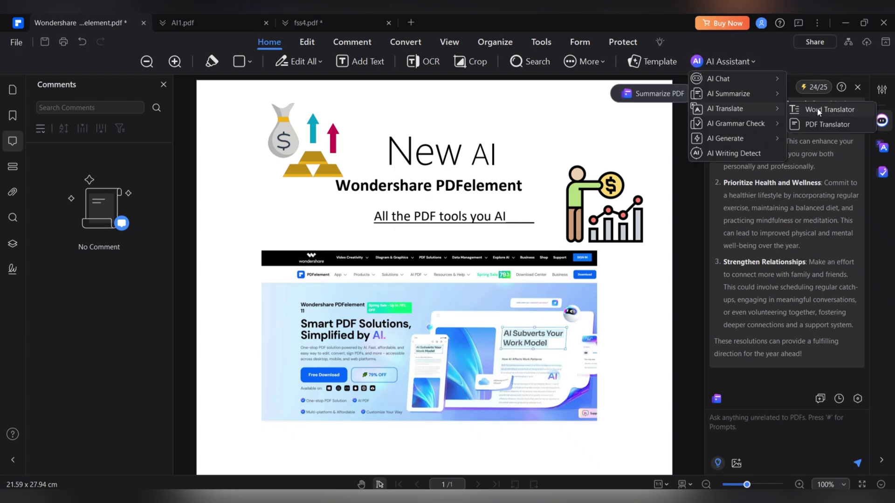
left_click(758, 343)
Switch the chat mode to PDF and back to AI, then send the message 'PDF'
scroll(786, 206, "up", 3)
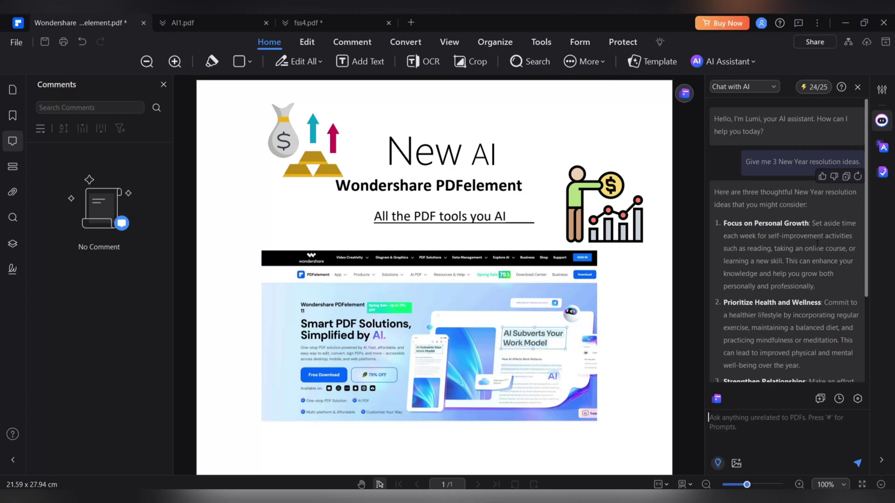
left_click(772, 88)
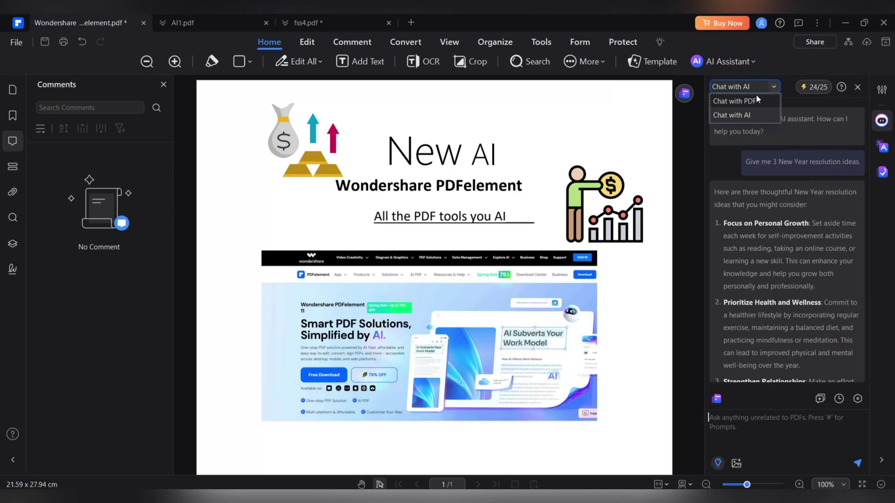
left_click(741, 112)
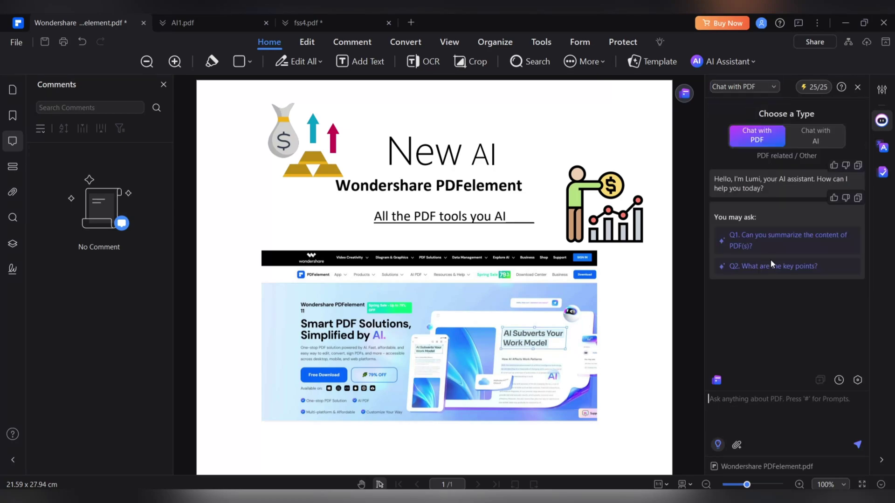
left_click(803, 139)
left_click(764, 87)
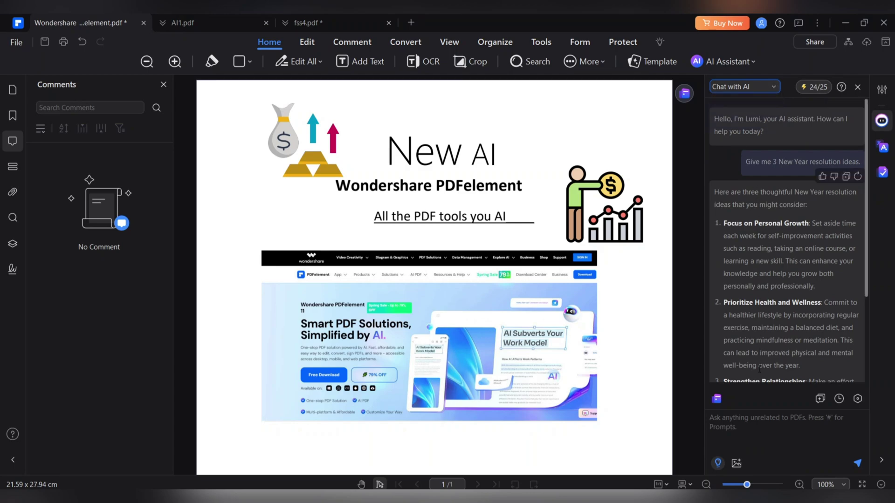
left_click(750, 429)
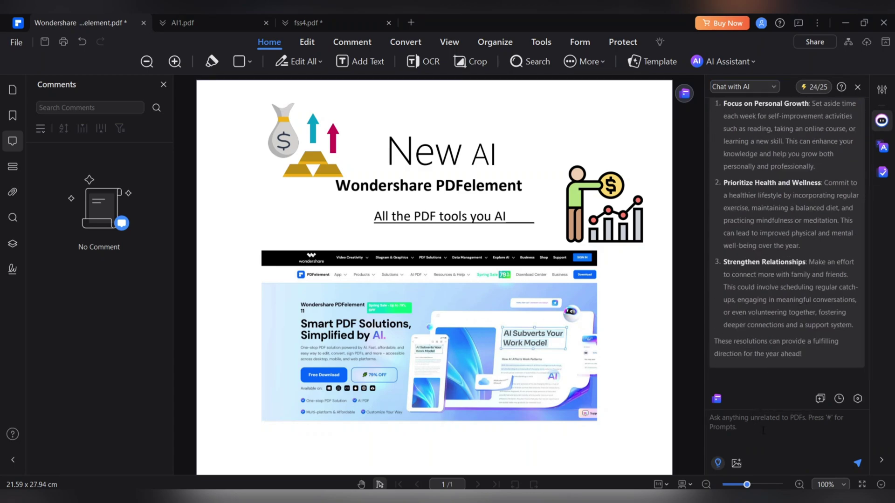
key("Return")
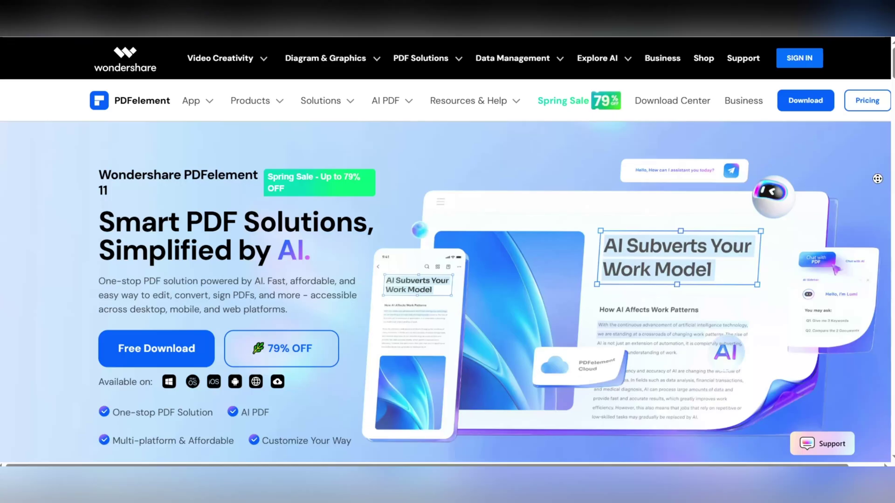
Scroll past the tools and awards sections to the AI PDF Summarizer demo in the AI for PDF carousel
scroll(877, 178, "down", 4)
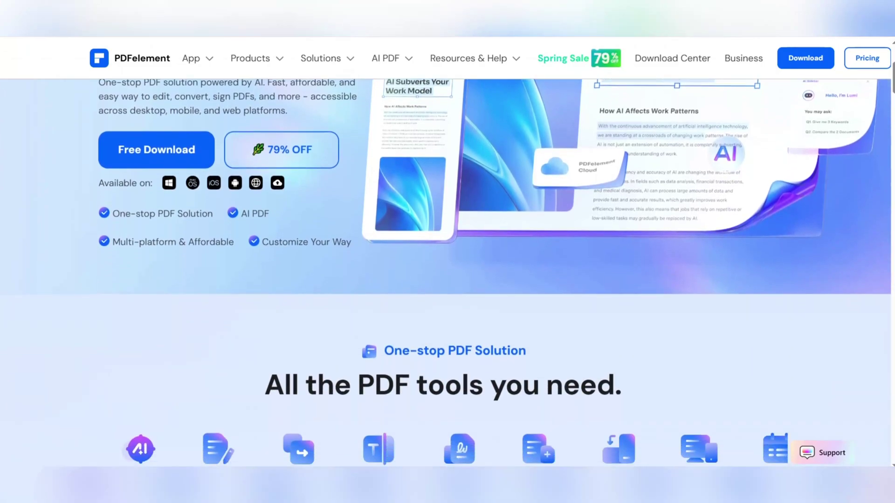
scroll(649, 413, "down", 5)
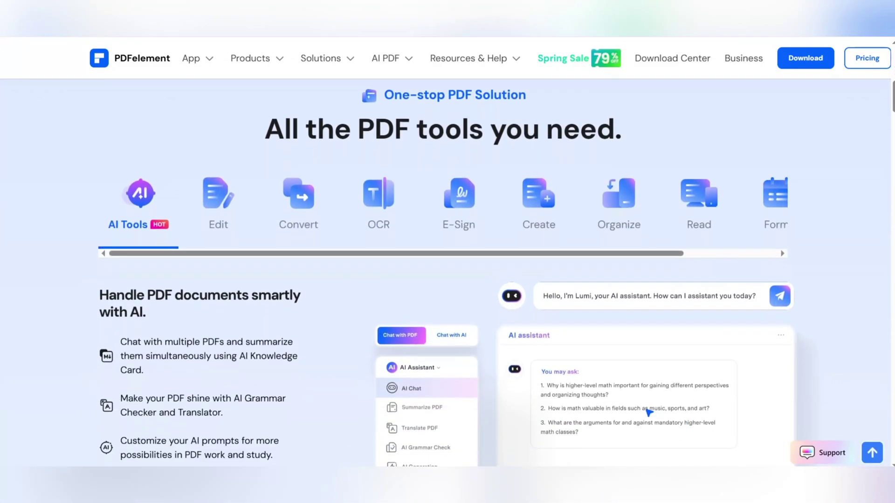
scroll(649, 412, "down", 4)
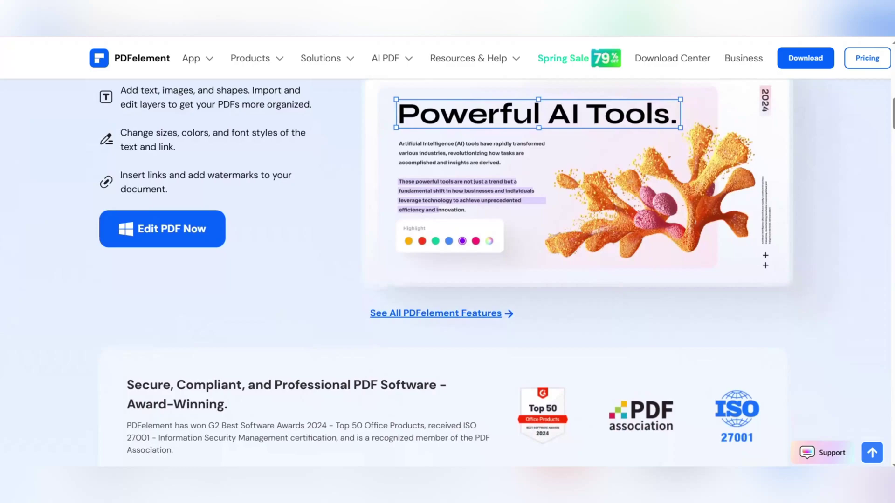
scroll(447, 279, "down", 8)
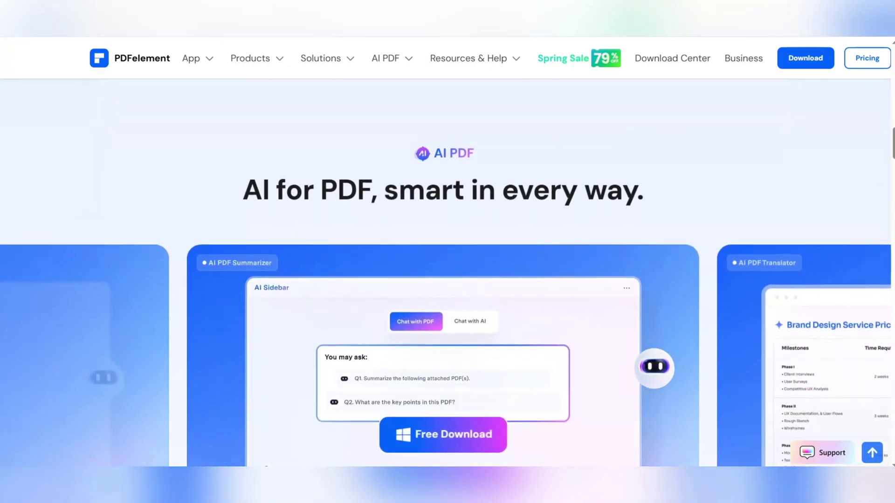
scroll(447, 279, "down", 4)
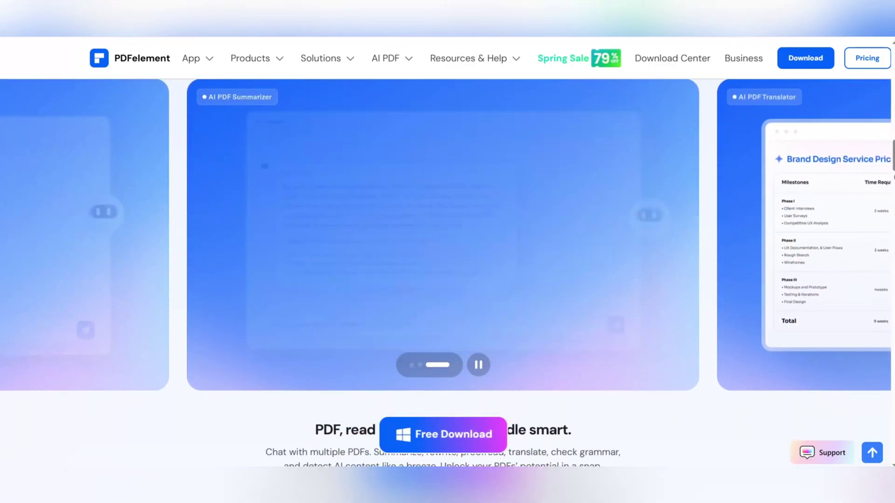
scroll(447, 280, "up", 1)
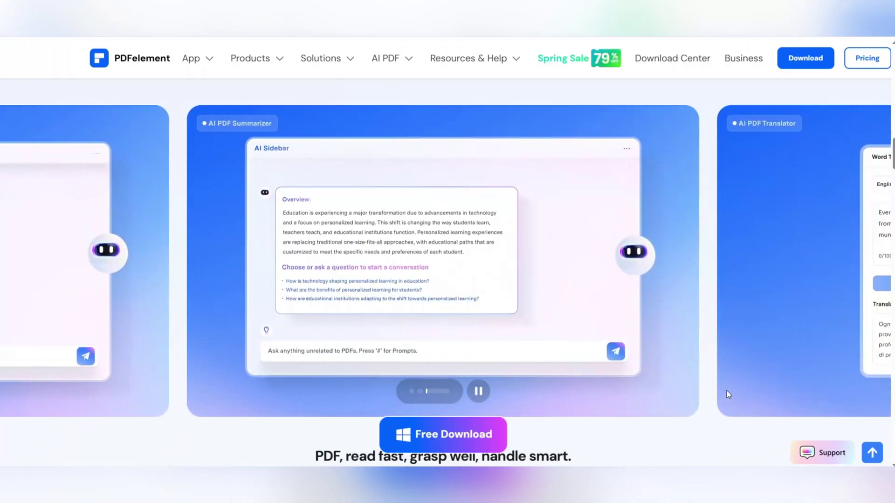
Scroll down to the AI tools list, from Chat with PDF to AI Rewrite PDF
scroll(729, 389, "down", 8)
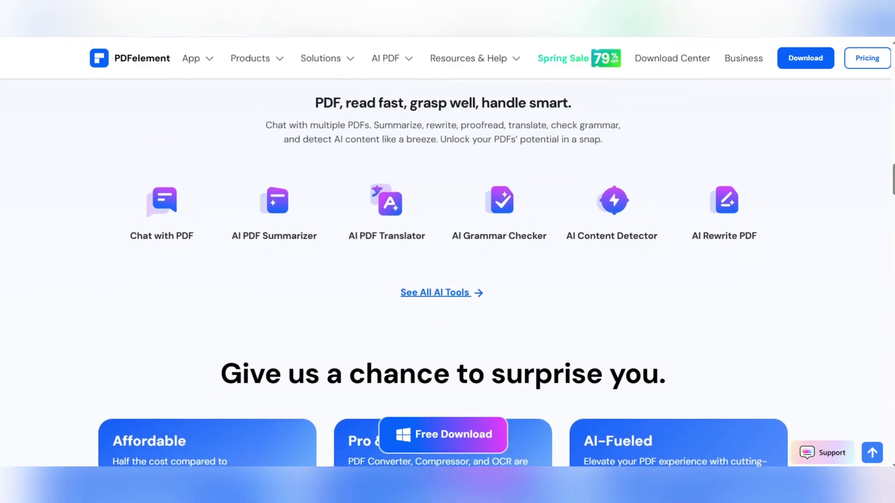